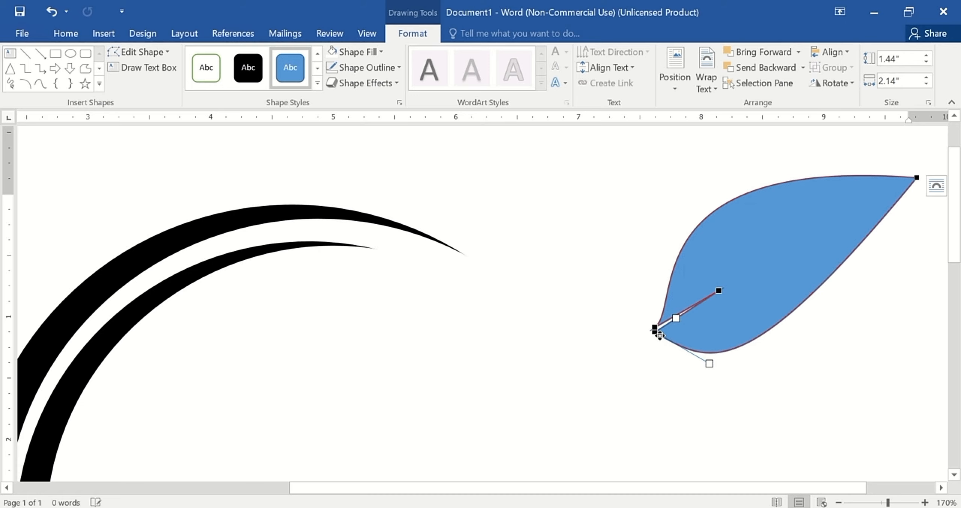
Finish editing the leaf's points and remove the outline from the leaf shape
left_click(668, 372)
scroll(686, 370, "down", 5)
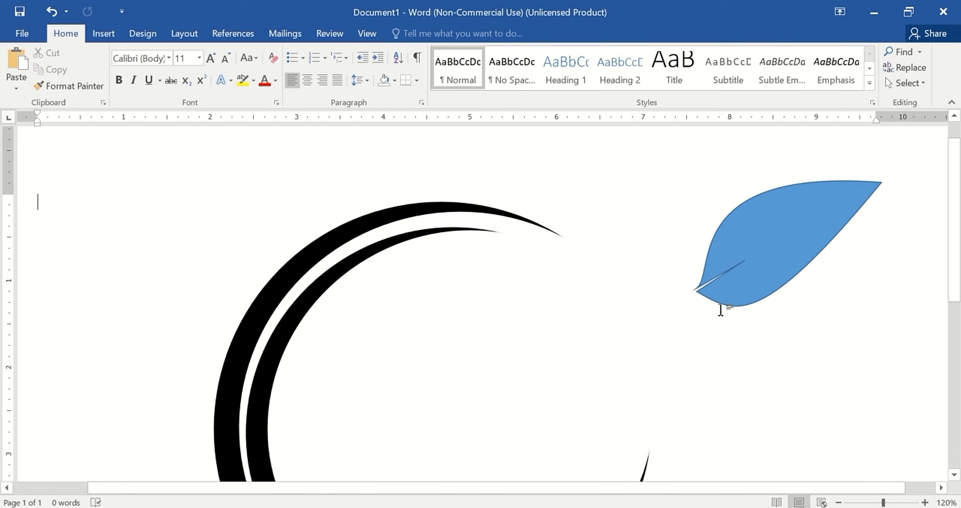
left_click(762, 255)
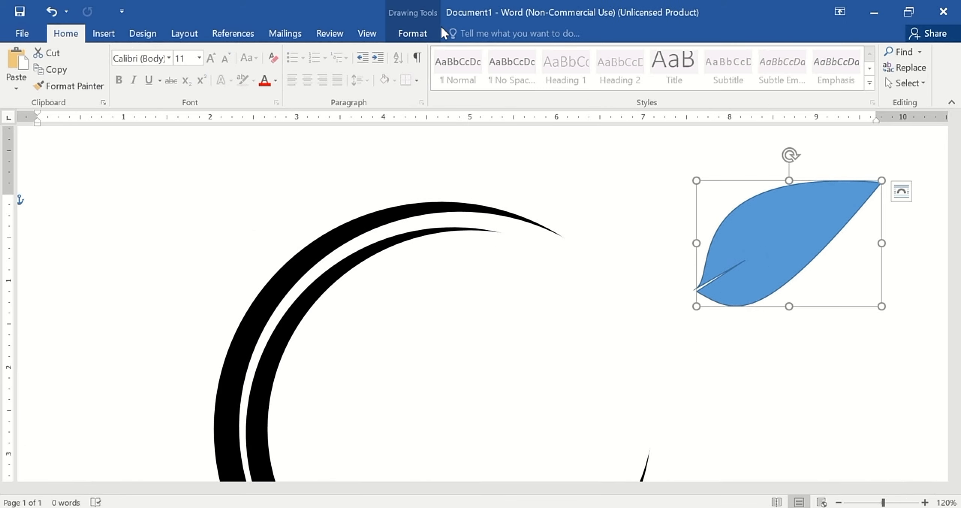
left_click(419, 39)
left_click(369, 67)
left_click(374, 190)
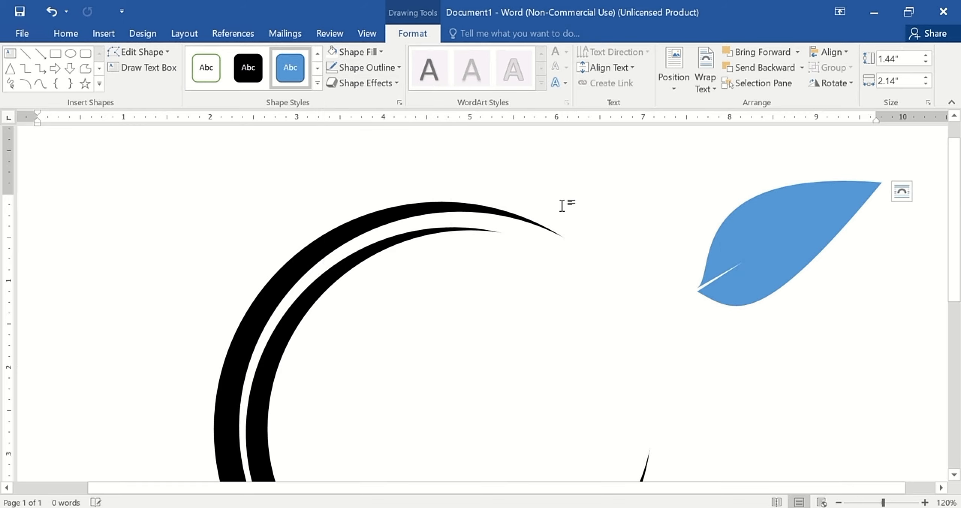
Place the leaf on the outer ring's upper tip, rotated so that it points down to the right
left_click_drag(728, 238, 634, 267)
left_click_drag(700, 183, 630, 273)
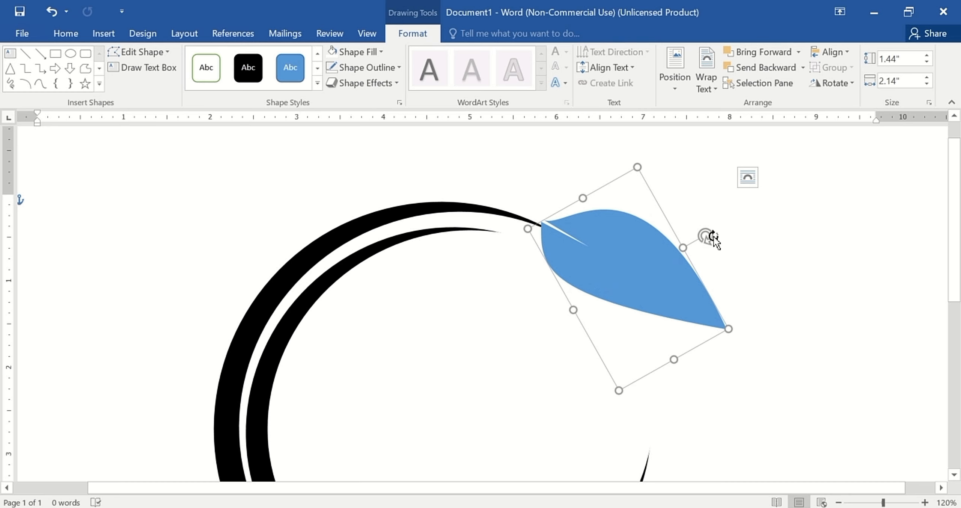
left_click_drag(708, 236, 714, 228)
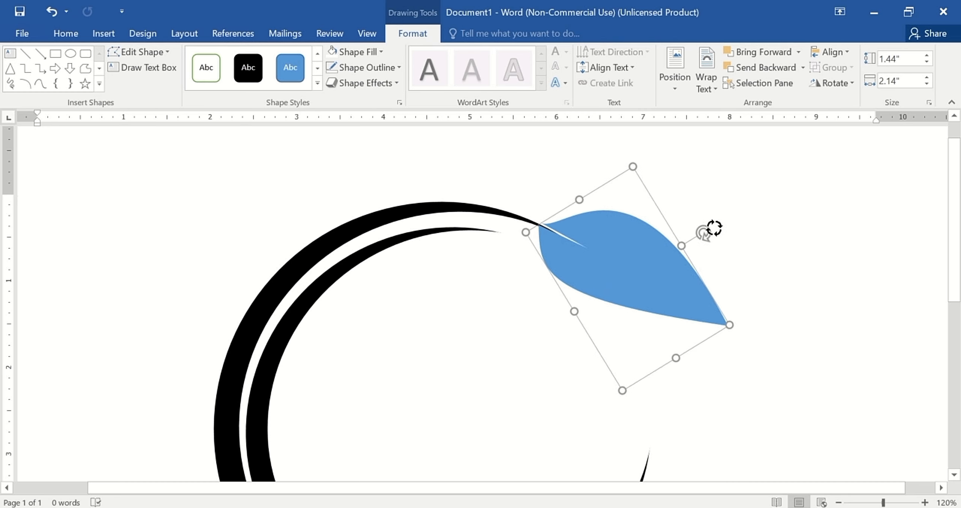
key("ctrl+Down")
key("ctrl+Down")
key("ctrl+Down")
key("ctrl+Up")
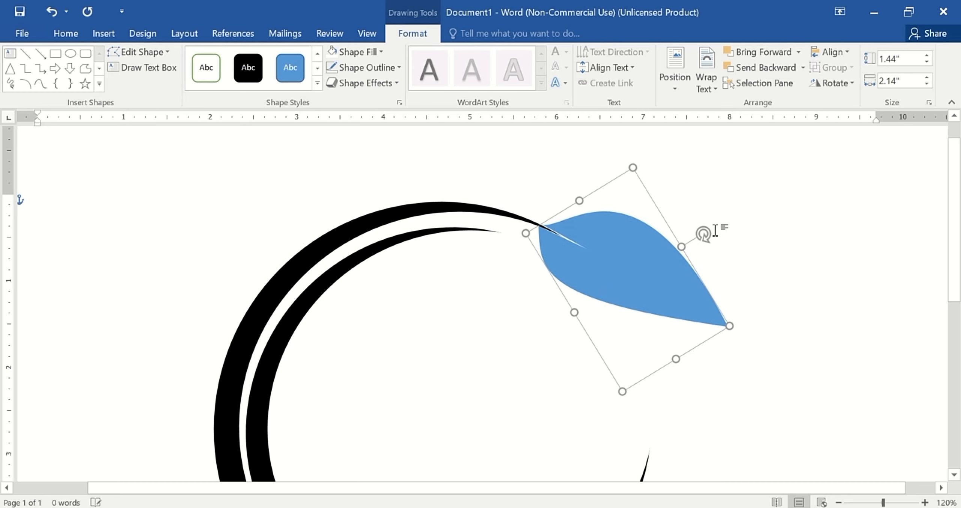
key("ctrl+Left")
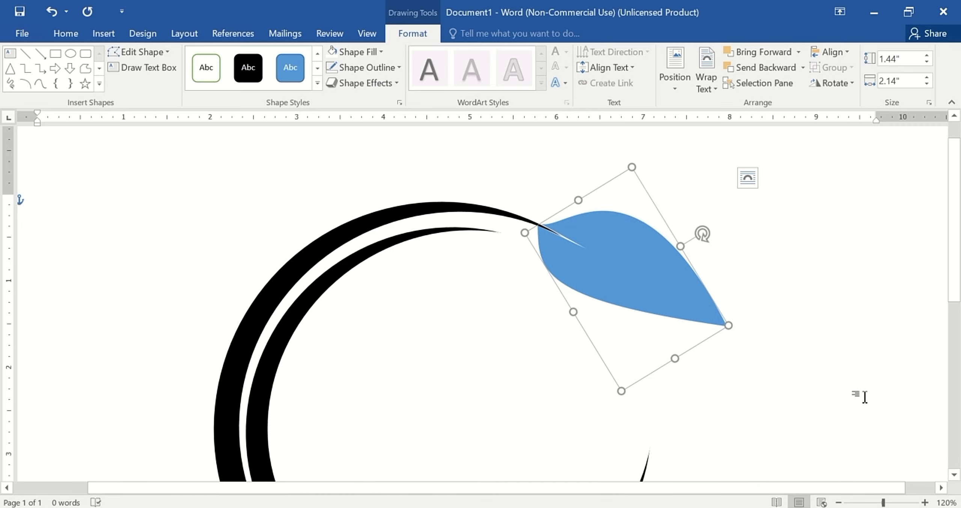
left_click(856, 394)
Duplicate the leaf and position the copy at the inner ring's upper tip, angled more steeply downward
scroll(856, 394, "down", 4)
left_click(603, 259)
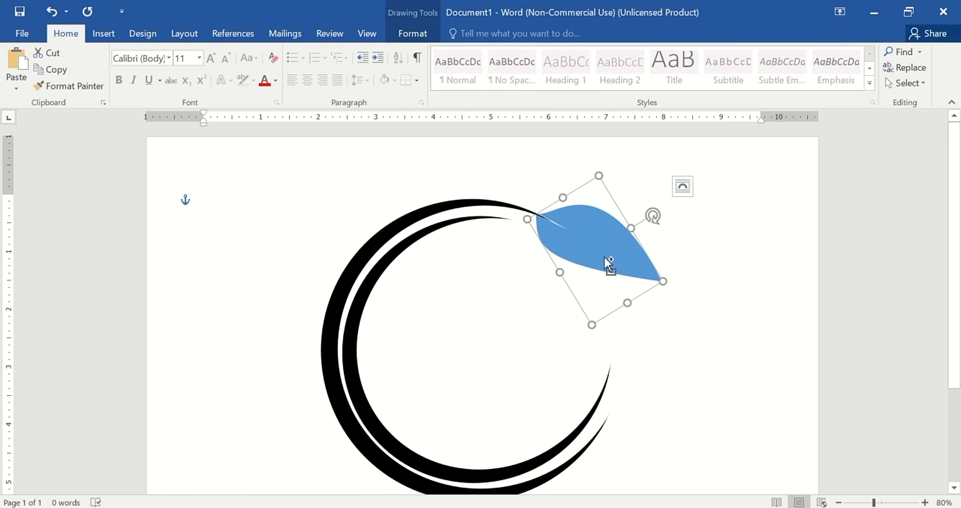
mouse_move(607, 264)
left_mouse_down()
mouse_move(575, 286)
mouse_move(551, 285)
left_mouse_up()
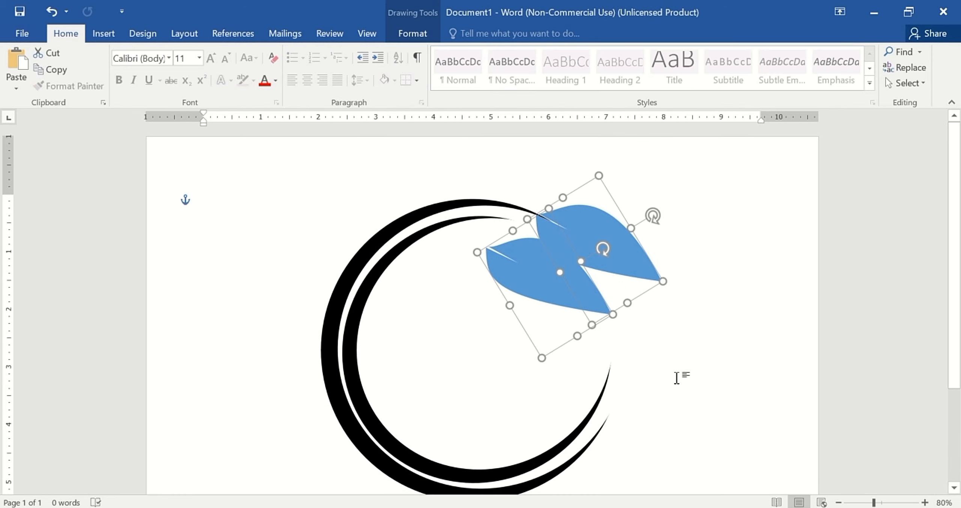
left_click(677, 378)
left_click(569, 246)
left_click_drag(608, 250, 611, 274)
left_click_drag(532, 266, 513, 245)
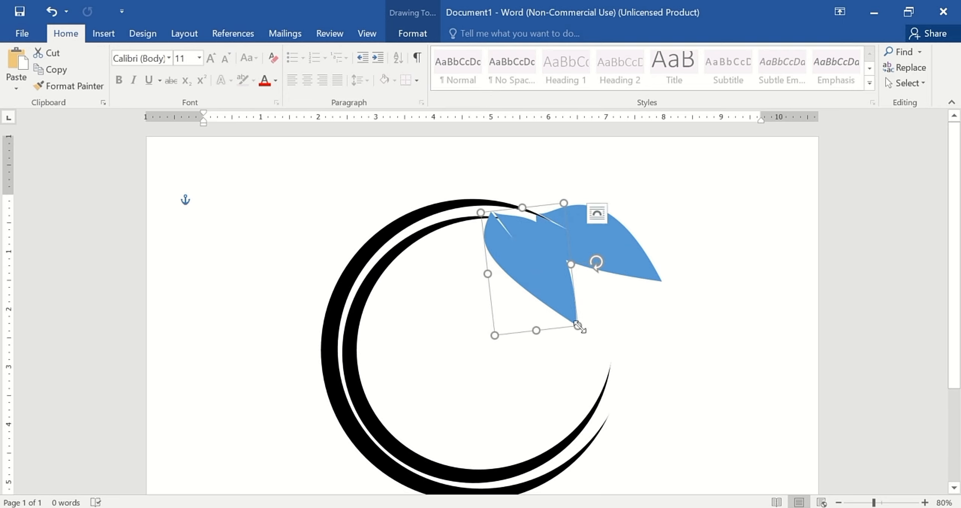
Shrink the duplicated leaf to a small leaf and fit its base onto the inner ring's upper tip
left_click_drag(577, 325, 538, 279)
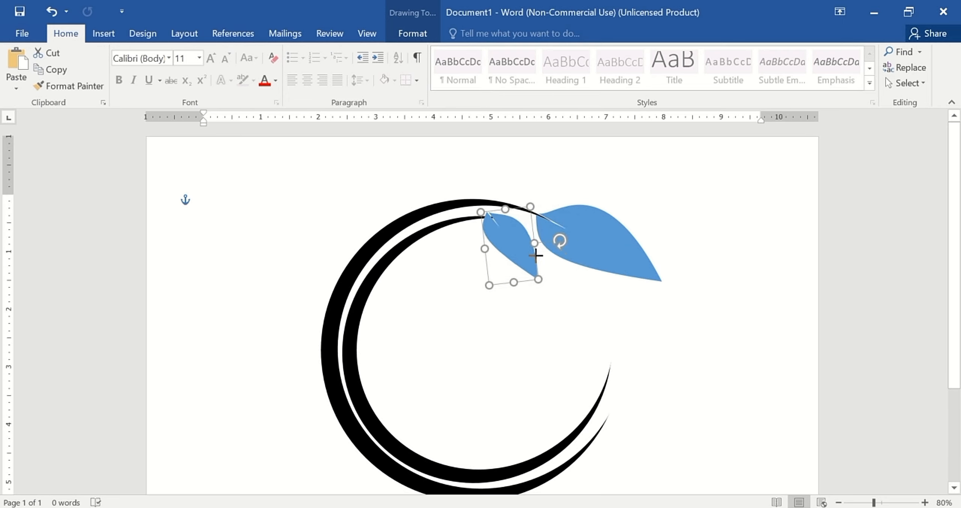
left_click_drag(523, 246, 539, 252)
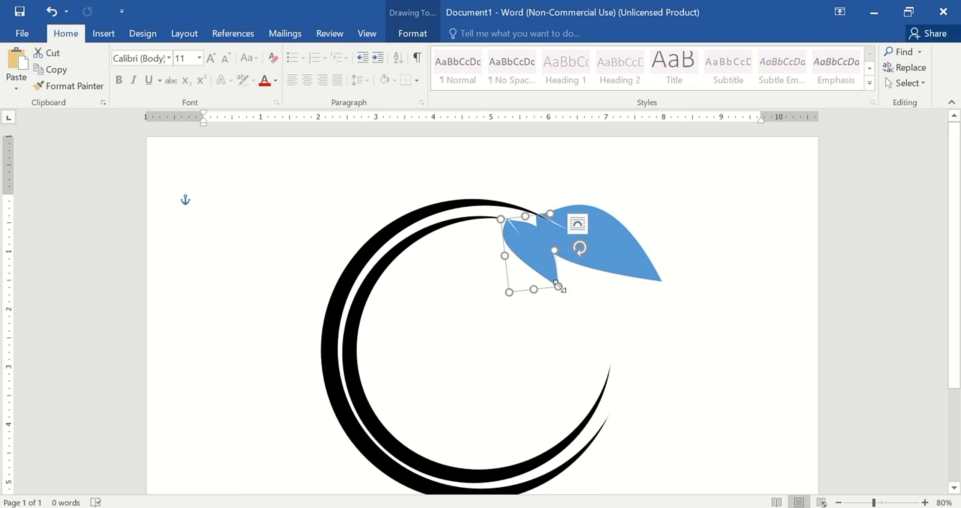
left_click_drag(559, 286, 547, 272)
left_click(613, 319)
Make the large leaf on the outer ring's tip slightly smaller
left_click(658, 280)
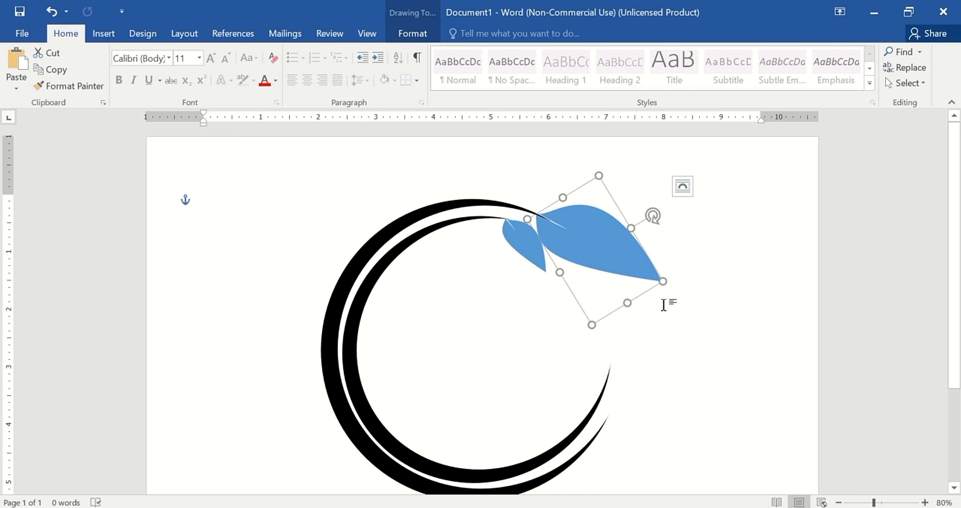
left_click(659, 317)
left_click(637, 266)
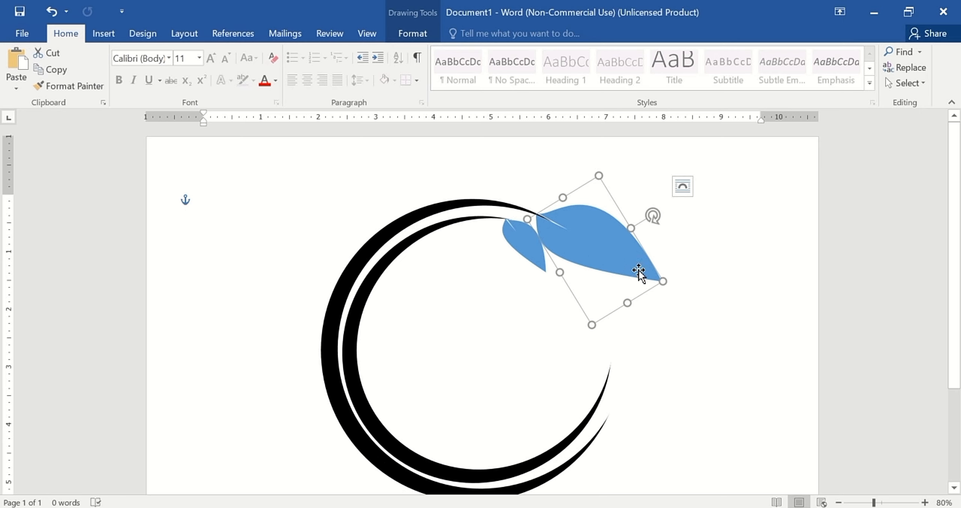
left_click_drag(664, 280, 640, 251)
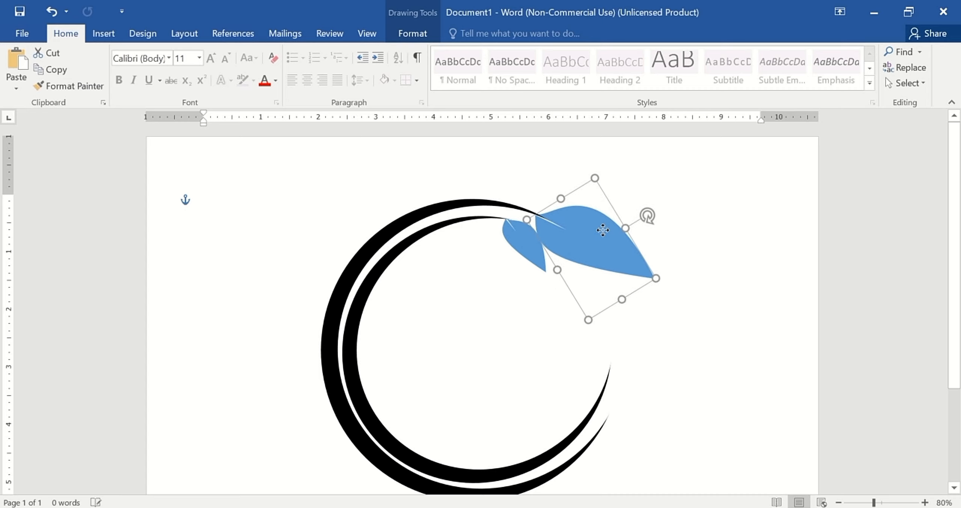
left_click(641, 225)
Rotate the small leaf slightly and shift it left, away from the large leaf, keeping it on the inner ring's tip
scroll(648, 263, "up", 7)
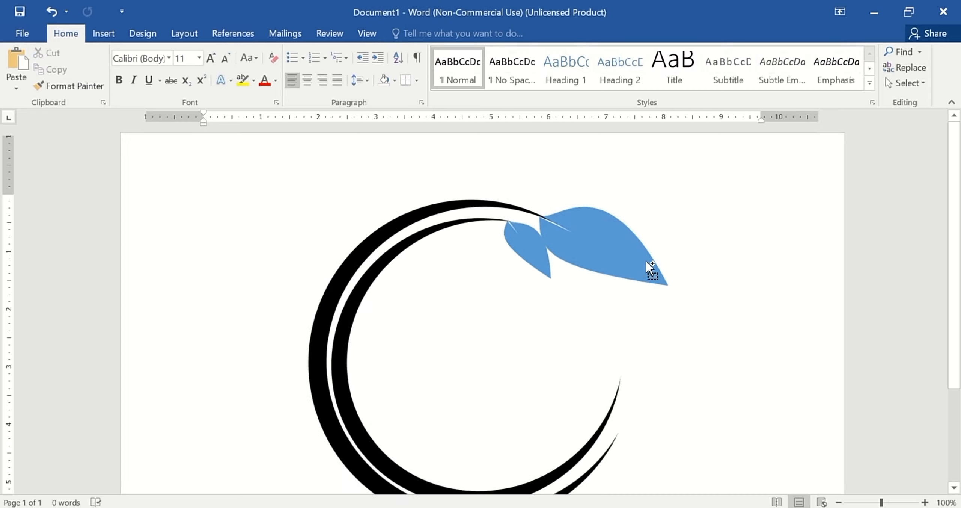
left_click(788, 293)
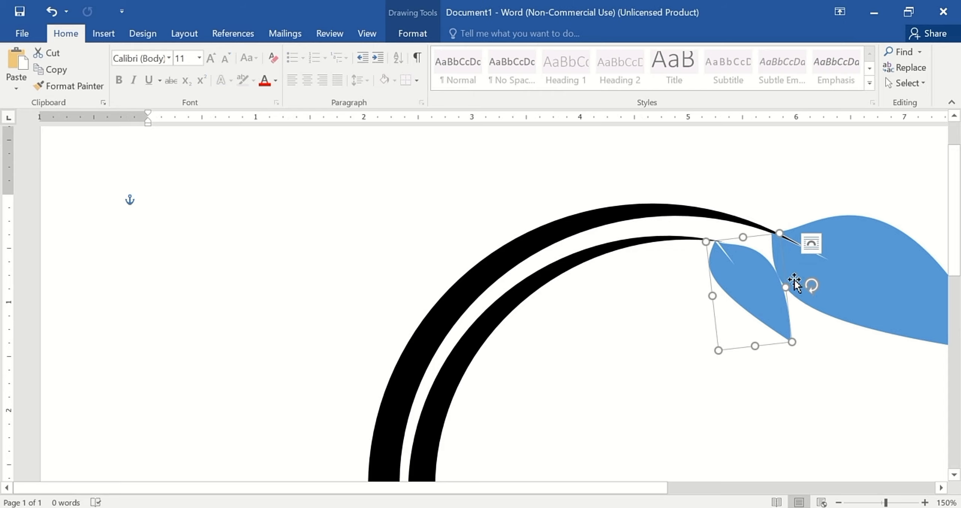
left_click_drag(811, 285, 810, 290)
left_click_drag(750, 276, 741, 275)
left_click(833, 355)
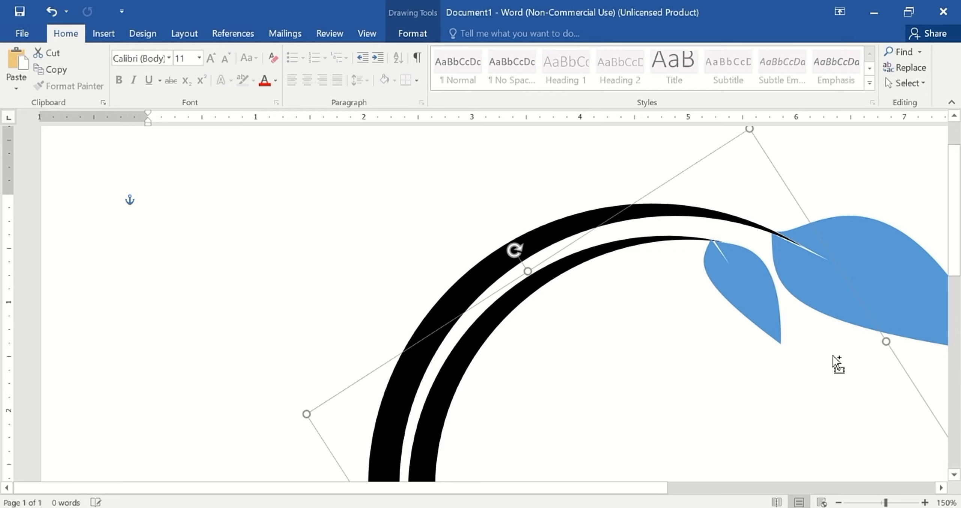
scroll(832, 355, "down", 3)
scroll(697, 323, "down", 3)
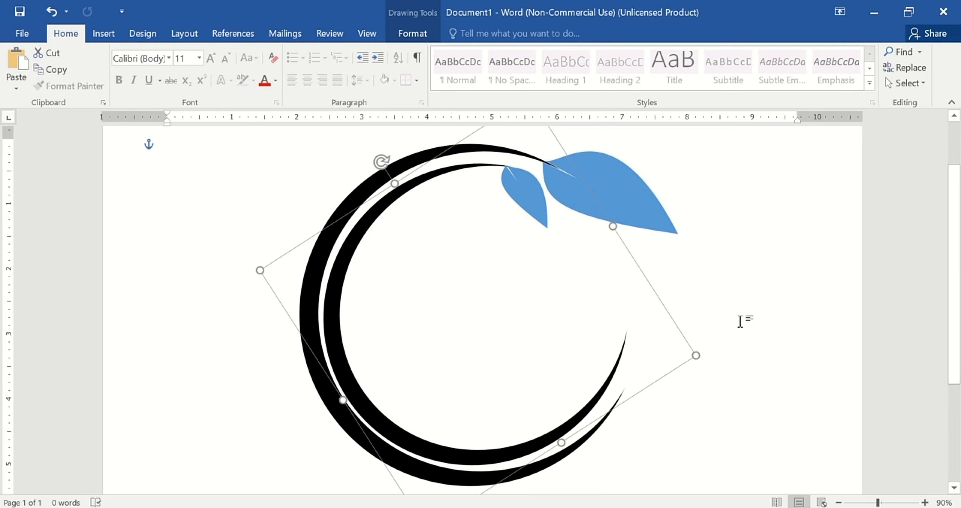
Fine-tune the large leaf's rotation so it follows the end of the outer ring
left_click(712, 274)
left_click(658, 267)
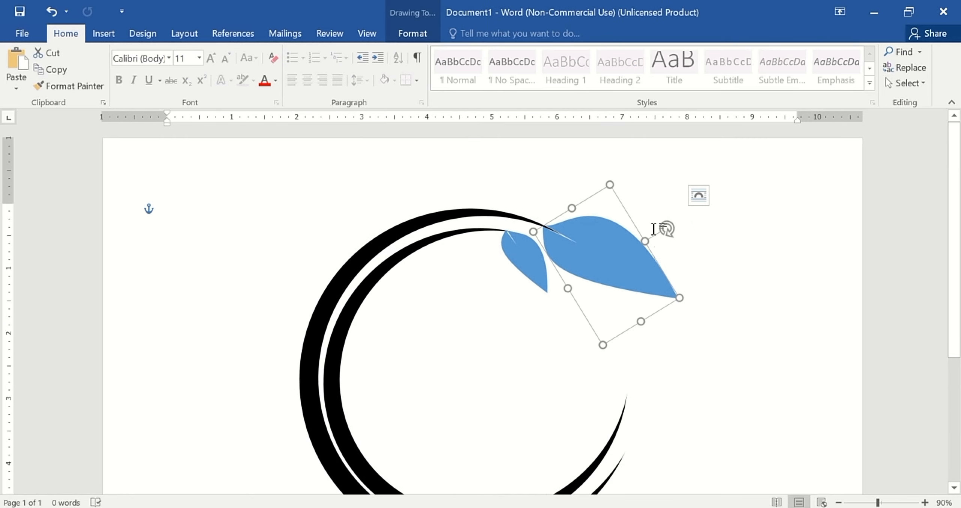
left_click_drag(667, 231, 670, 231)
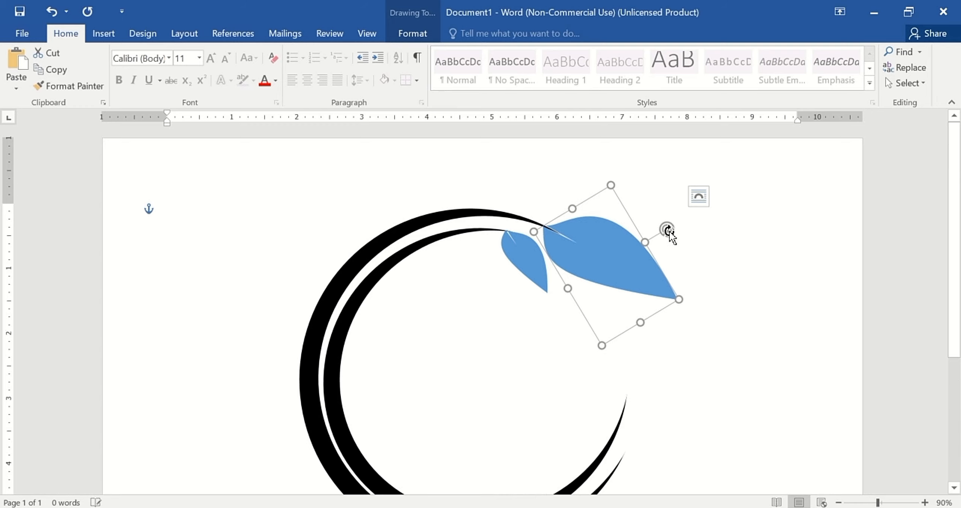
left_click(761, 289)
scroll(641, 282, "down", 2)
scroll(640, 282, "down", 1)
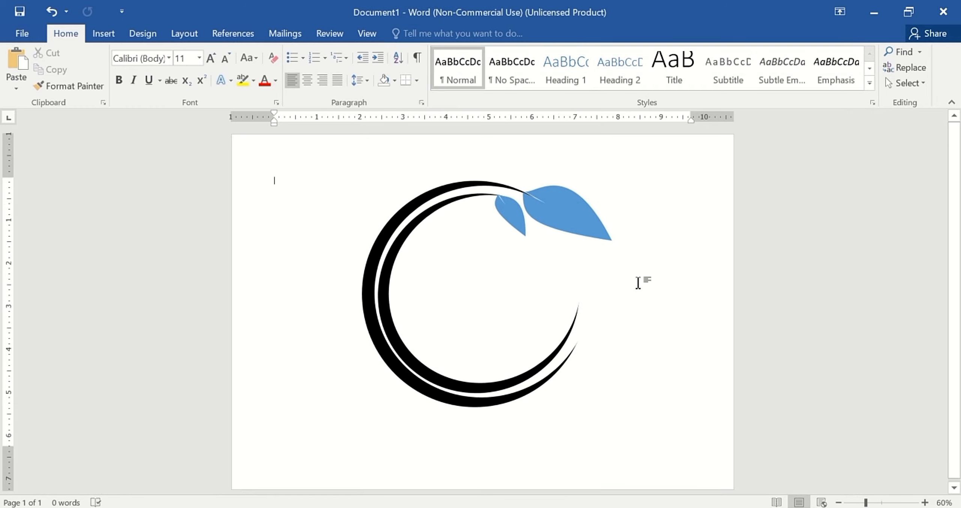
Duplicate the large leaf above the original and rotate the copy to point up to the right
left_click(588, 214)
left_click_drag(588, 215, 573, 186)
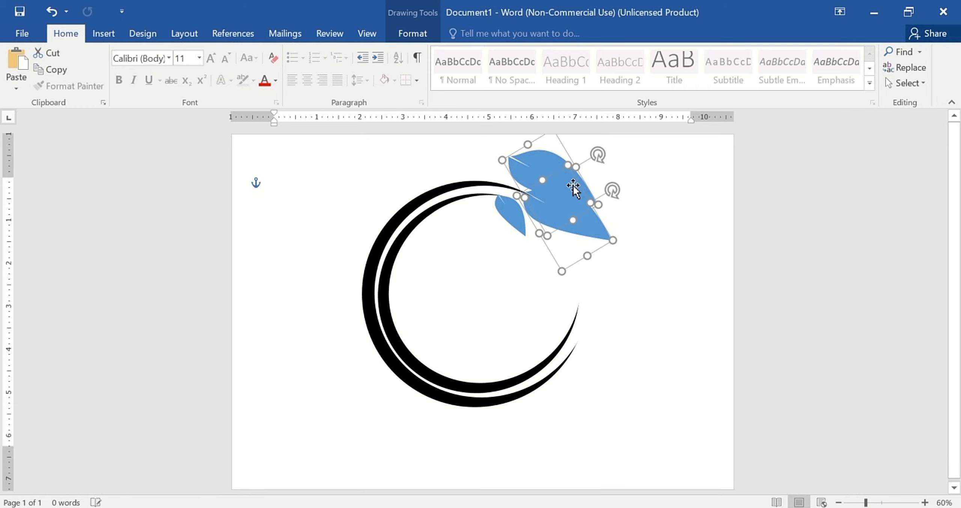
left_click(606, 151)
left_click(555, 187)
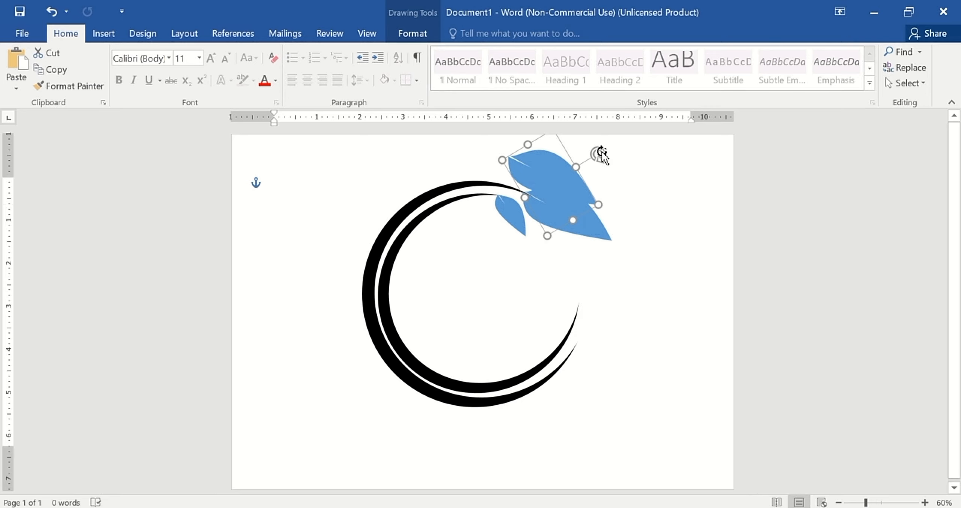
left_click_drag(600, 154, 579, 90)
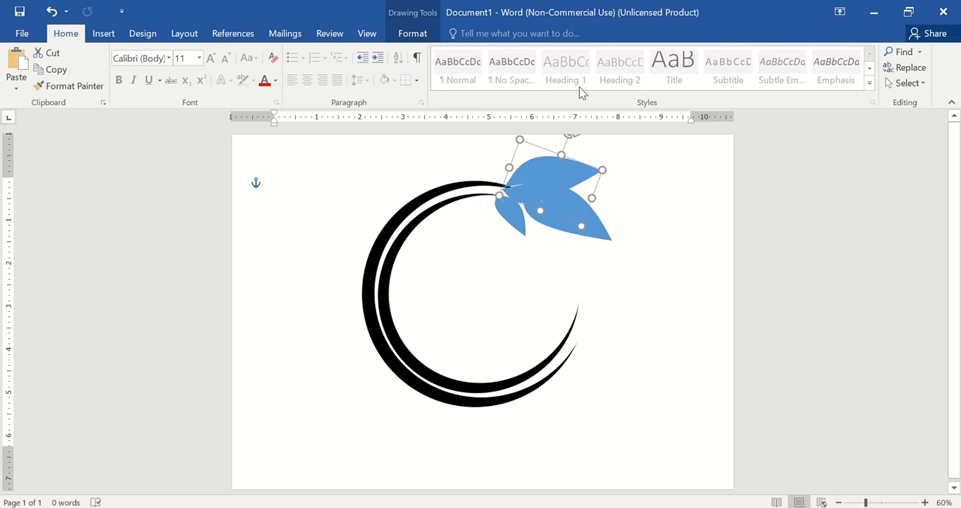
Flip the copied leaf vertically and move it left over the outer ring's upper end
left_click(413, 34)
left_click(834, 82)
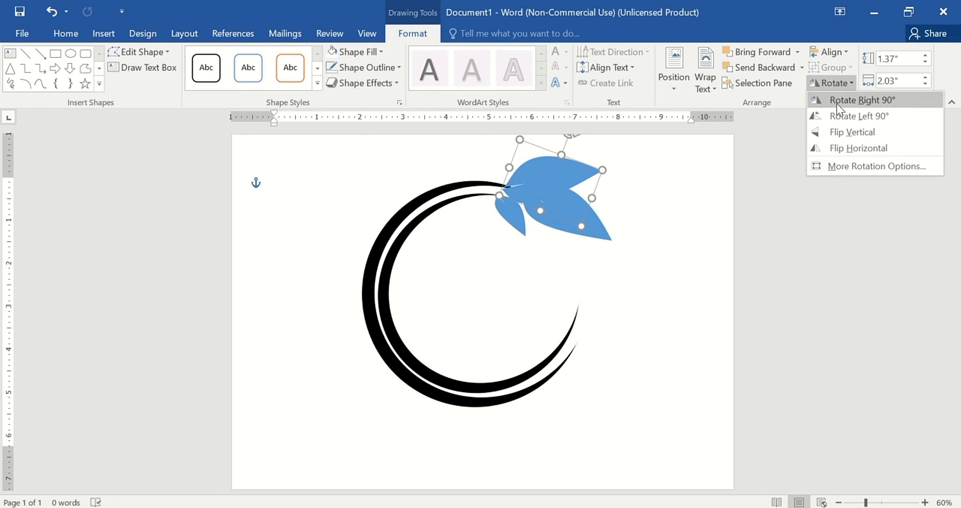
left_click(837, 136)
left_click_drag(578, 186, 554, 190)
scroll(578, 190, "down", 4)
scroll(575, 190, "up", 6)
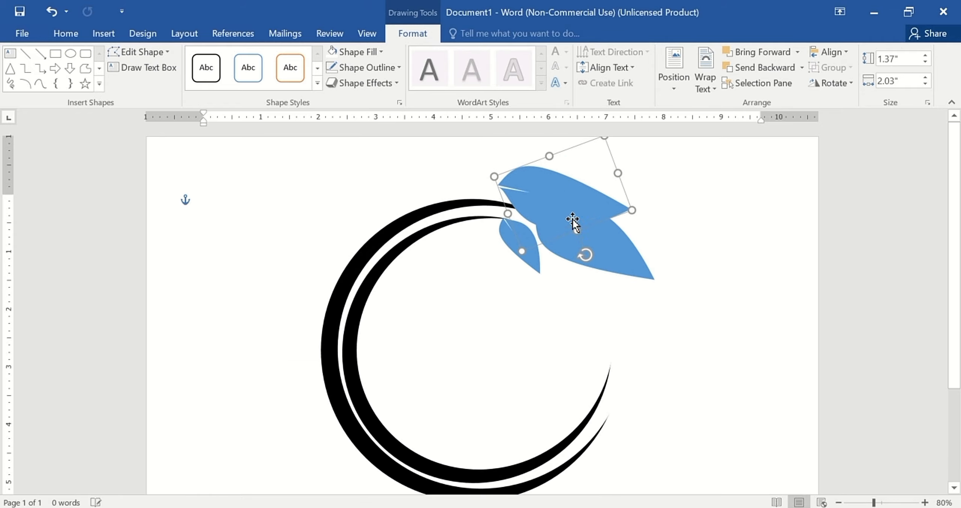
Rotate the flipped leaf to point up to the right and move it into the empty area inside the rings
left_click_drag(585, 256, 594, 183)
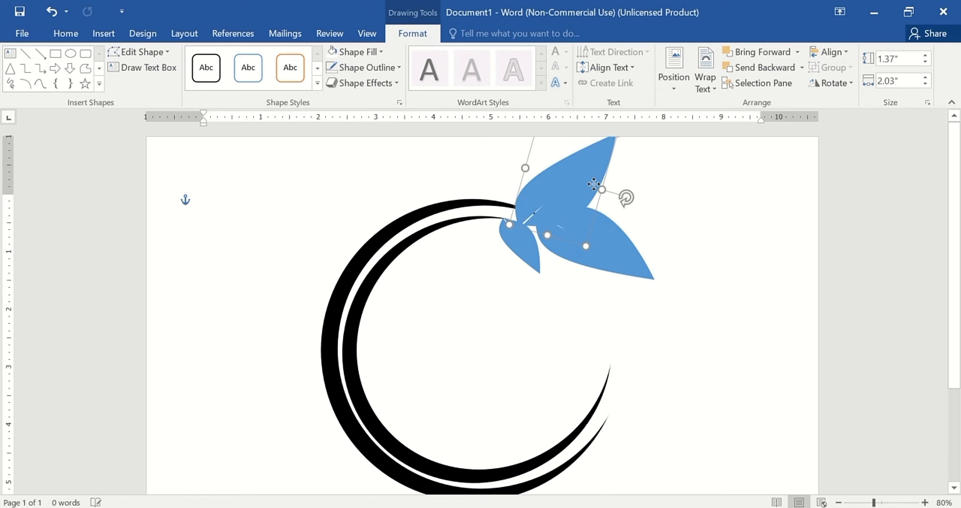
scroll(639, 221, "up", 4)
key("ctrl+z")
scroll(563, 166, "down", 2)
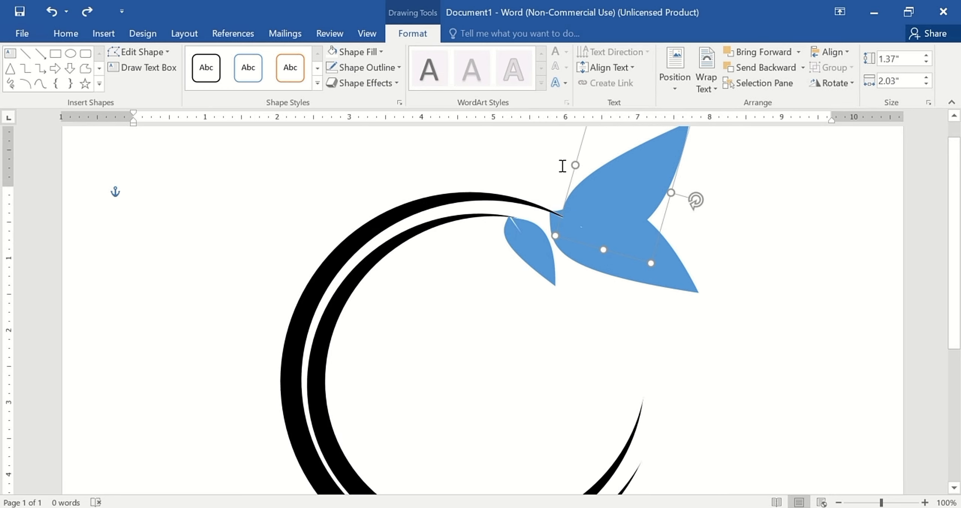
left_click_drag(611, 191, 449, 307)
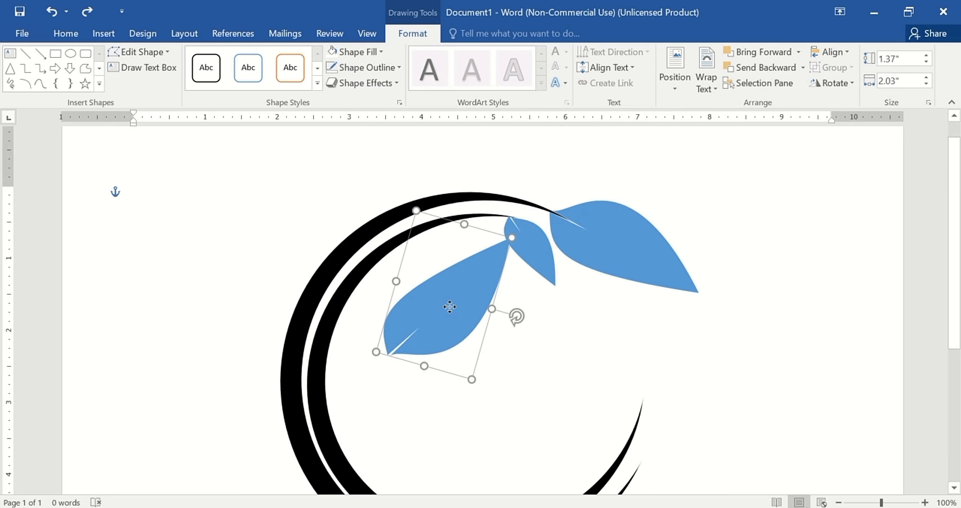
left_click_drag(517, 316, 536, 350)
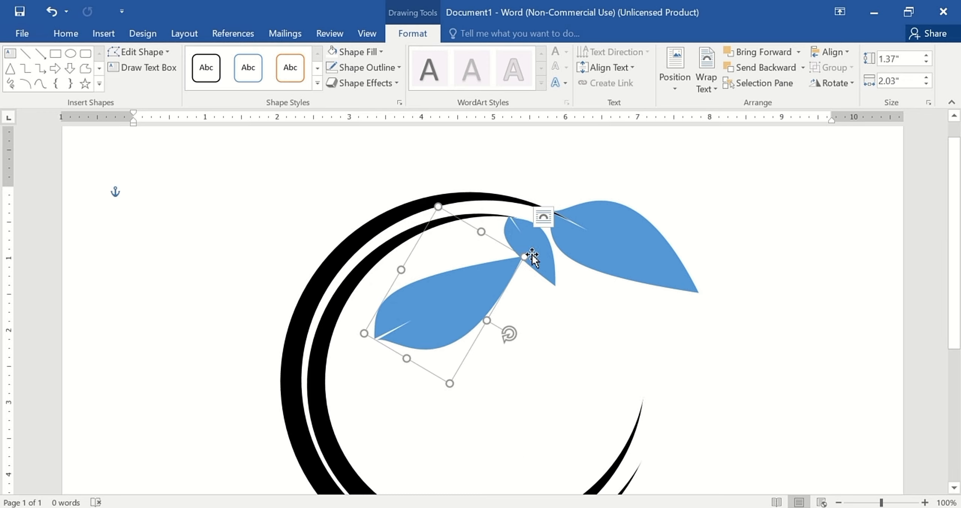
Reduce the flipped leaf to 0.98" by 1.44" and seat it on top of the outer ring's tip, angled upward
left_click_drag(525, 255, 476, 280)
left_click_drag(453, 317, 609, 168)
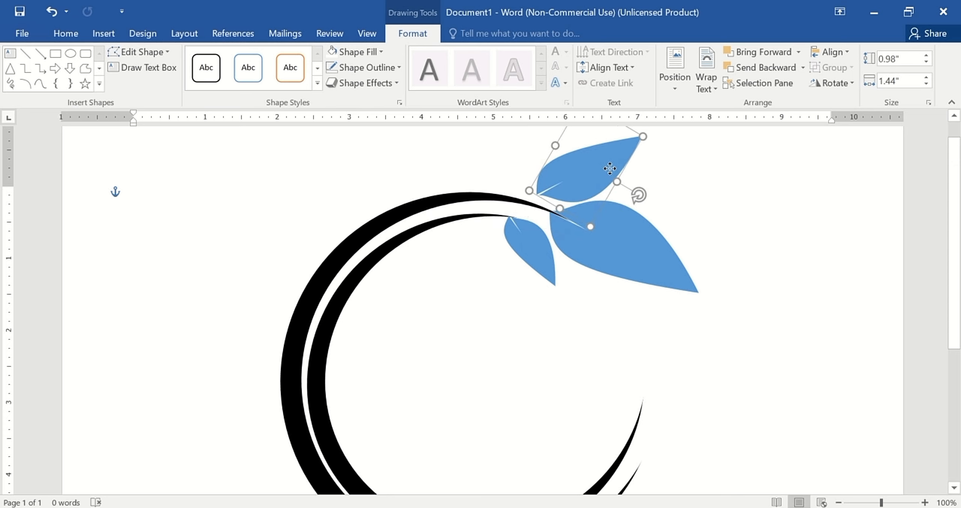
mouse_move(643, 195)
left_mouse_down()
mouse_move(641, 182)
mouse_move(629, 184)
left_mouse_up()
scroll(584, 180, "down", 3)
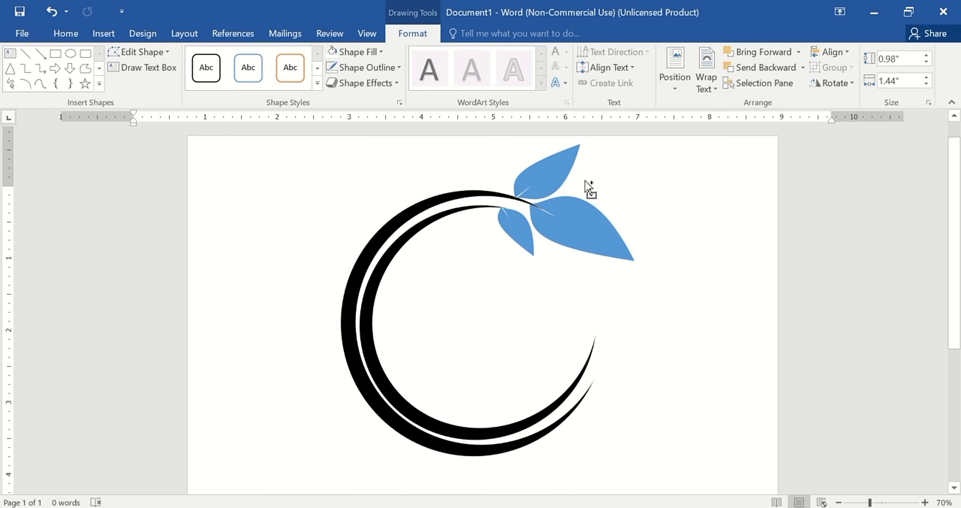
Duplicate the upper leaf and place the copy farther left on top of the outer ring
left_click(669, 226)
left_click_drag(533, 170, 500, 159)
left_click(423, 172)
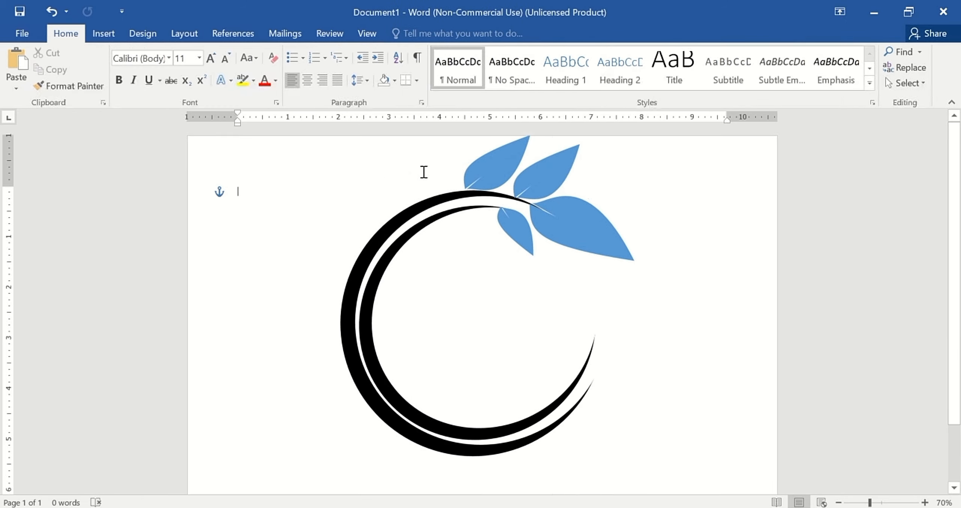
Shrink the leftmost leaf and set its base on the top edge of the outer ring
left_click(489, 171)
left_click_drag(460, 183, 498, 175)
left_click(638, 307)
scroll(660, 237, "down", 2, "ctrl")
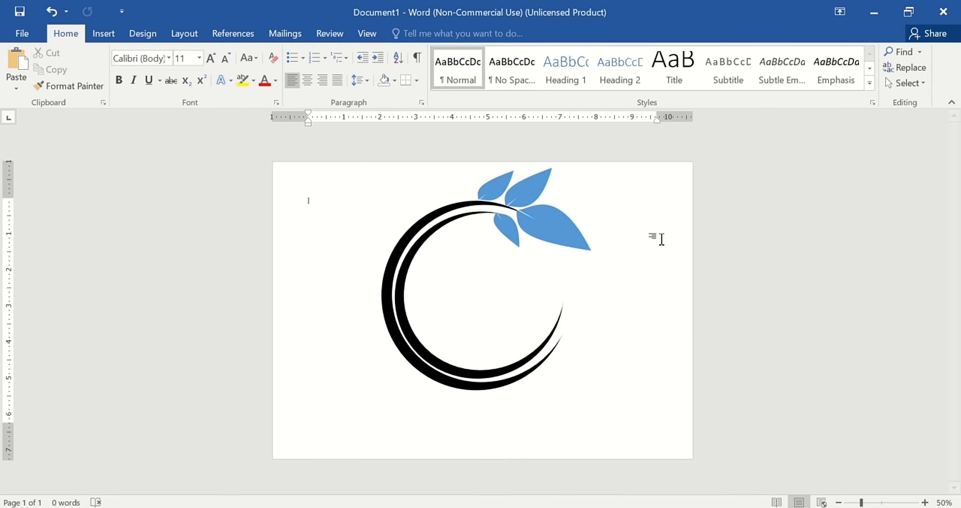
Select all four leaves at the rings' upper ends and fill them with standard green
scroll(659, 235, "up", 1, "ctrl")
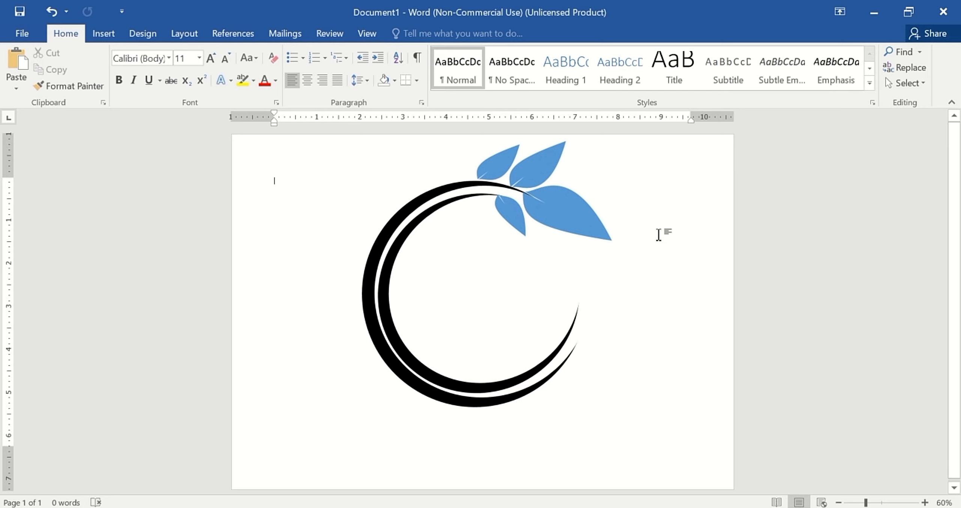
left_click(507, 167)
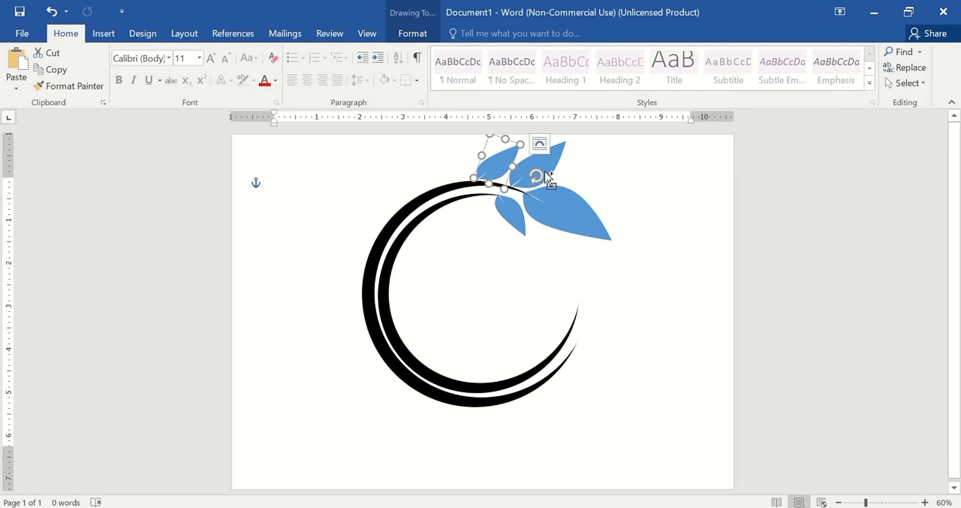
left_click(549, 171, "shift")
left_click(552, 212, "shift")
left_click(518, 225, "shift")
right_click(515, 221)
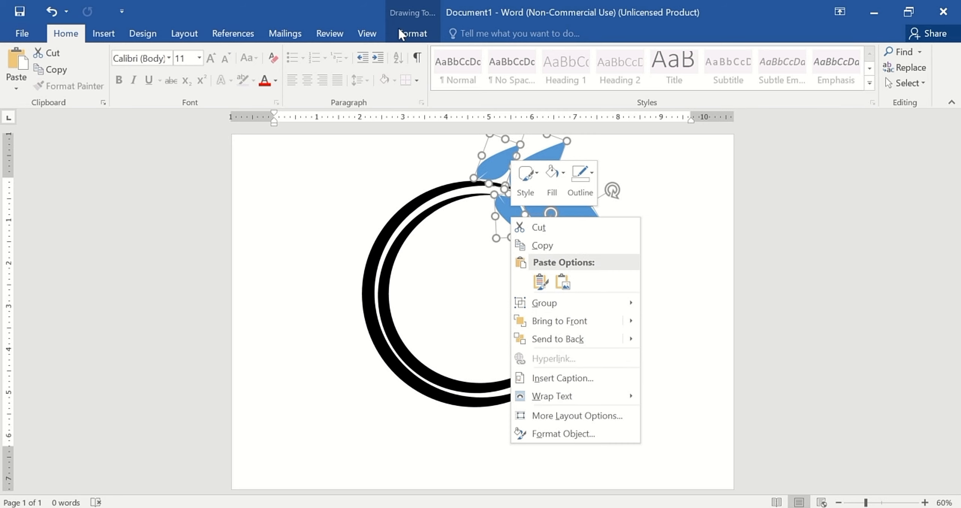
left_click(412, 34)
left_click(358, 52)
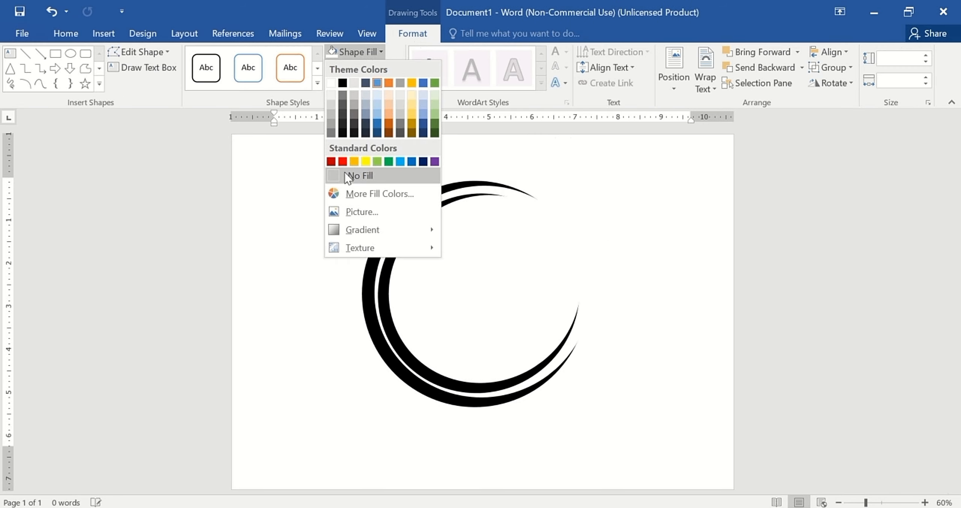
left_click(389, 162)
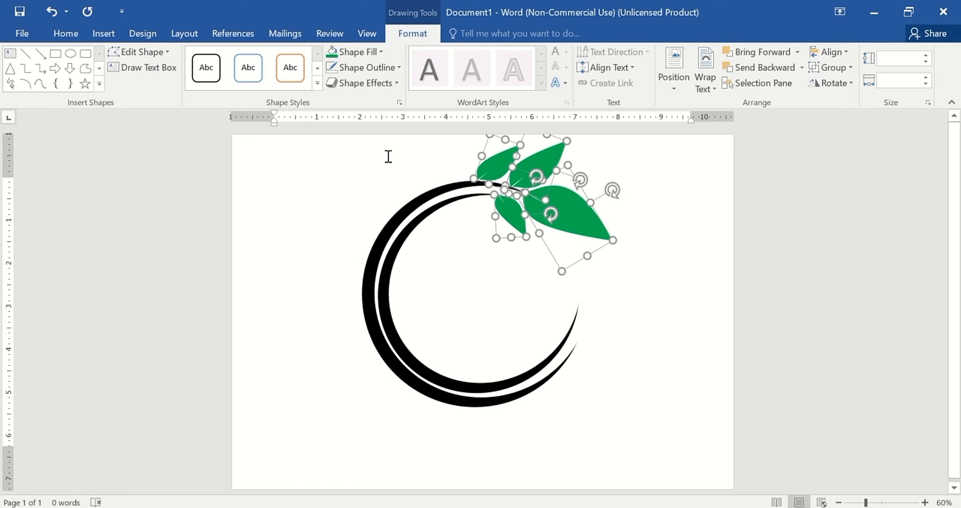
Switch the four leaves to a linear gradient fill and remove gradient stops until only the 83% and 100% stops are left
left_click(380, 51)
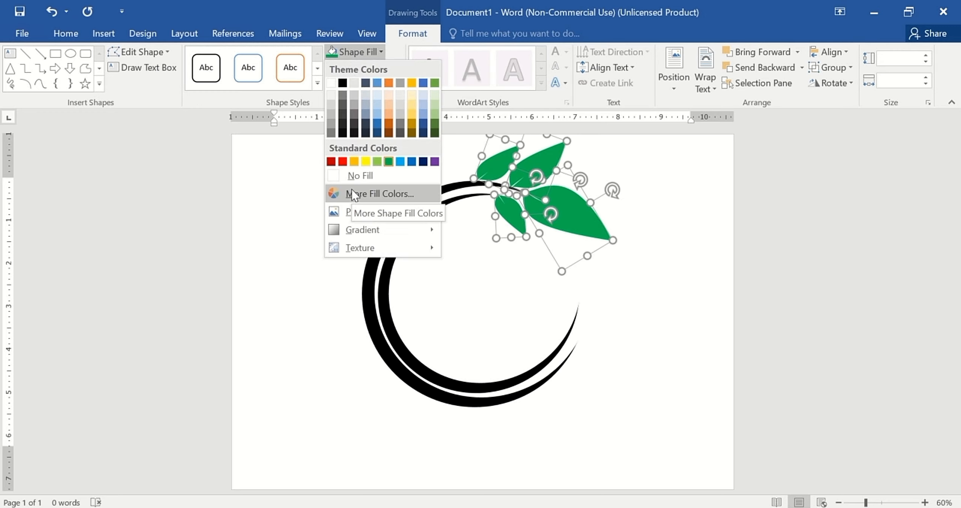
mouse_move(363, 227)
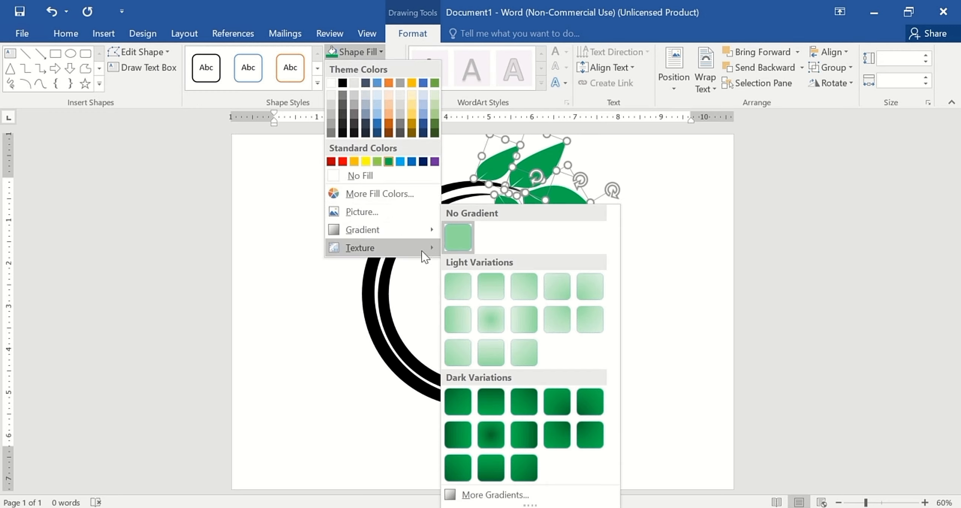
left_click(499, 501)
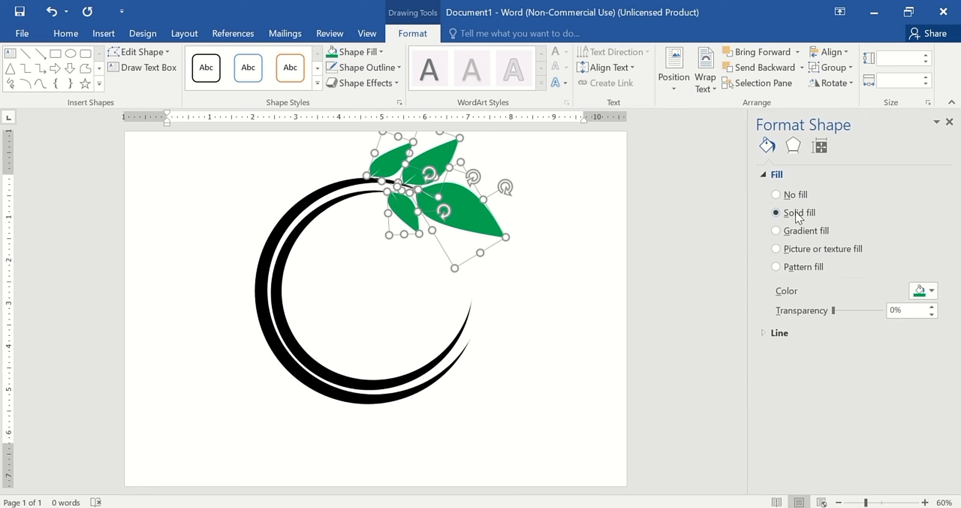
left_click(794, 230)
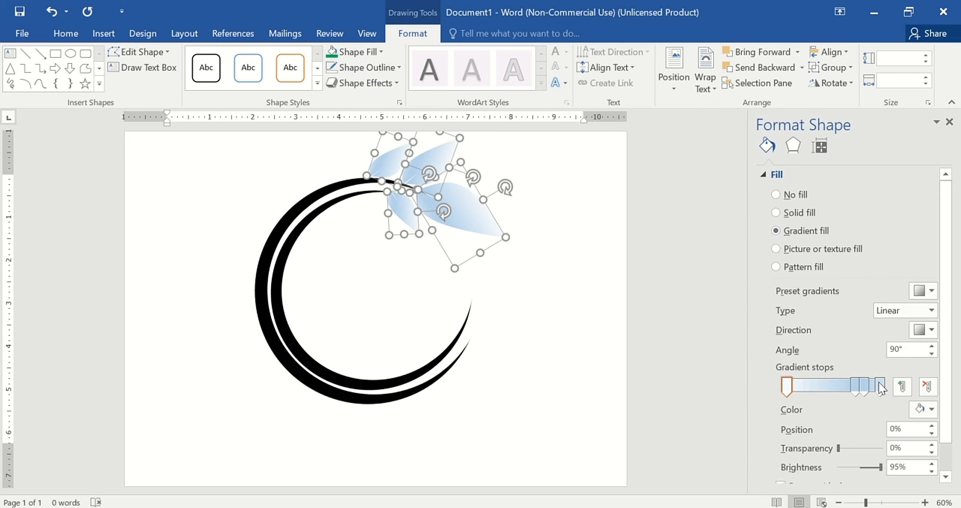
left_click(925, 388)
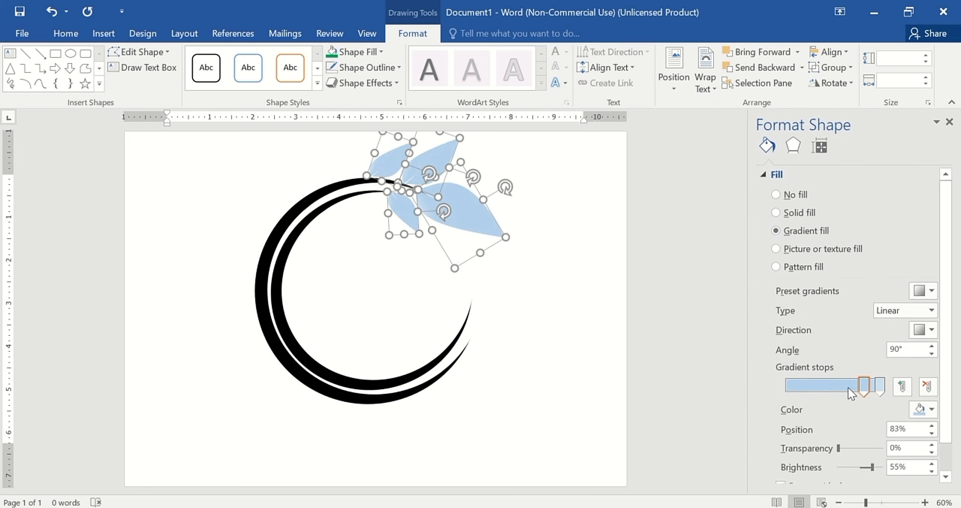
Color the leaf gradient's first stop green and its end stop yellow, and move the green stop to 71%
left_click(920, 409)
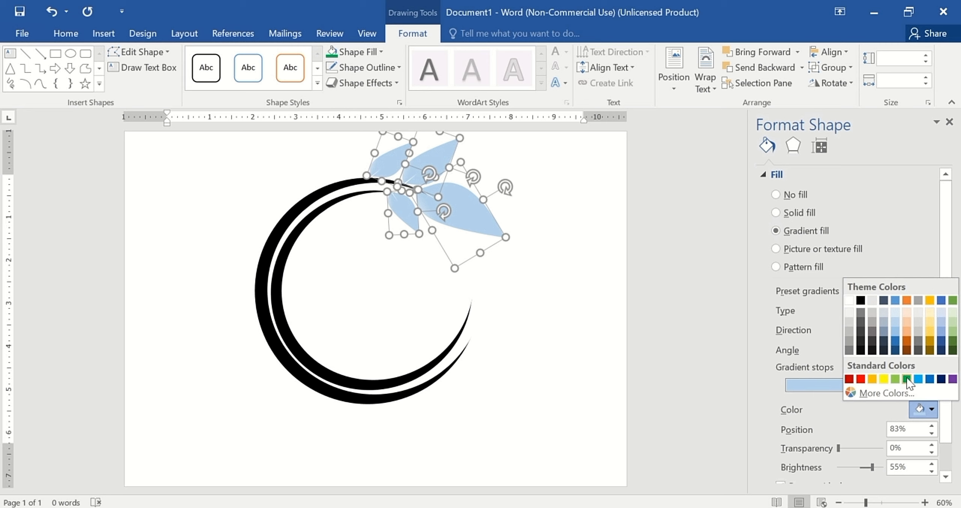
left_click(907, 379)
left_click(882, 387)
left_click(920, 410)
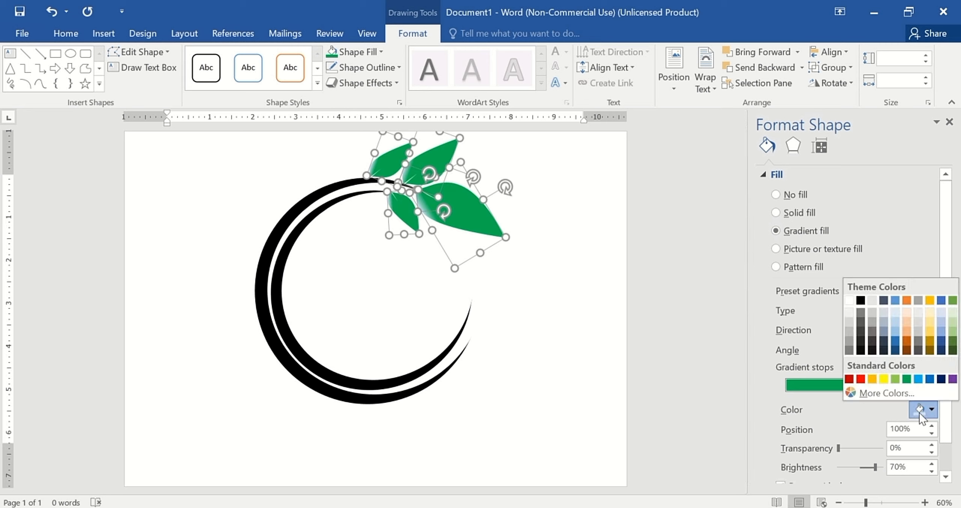
left_click(884, 378)
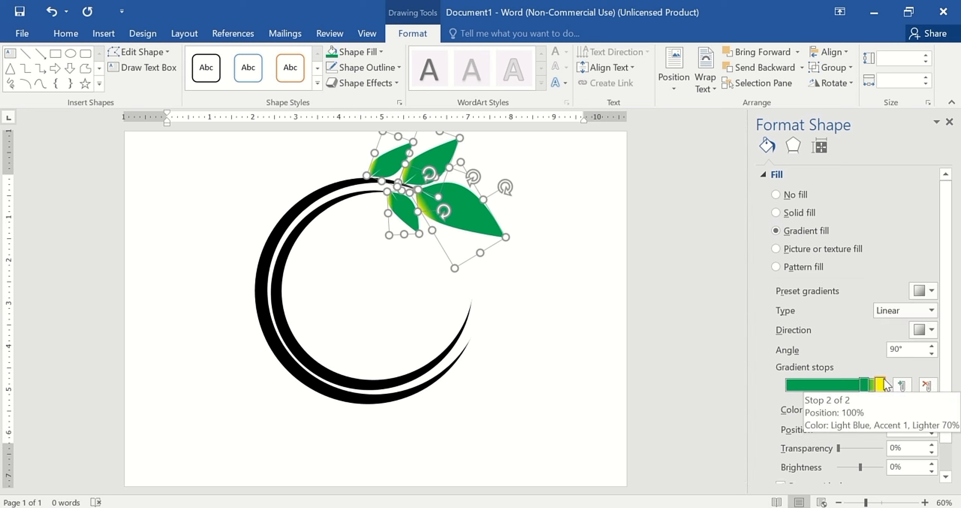
mouse_move(865, 387)
left_mouse_down()
mouse_move(780, 393)
mouse_move(852, 396)
left_mouse_up()
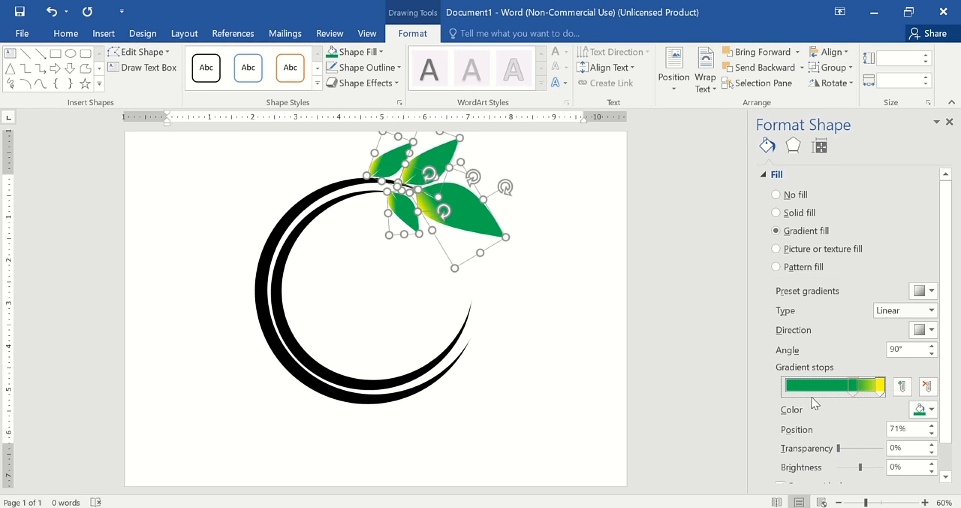
Set the leaves' gradient angle to 280° so the yellow falls on the leaf tips, and deselect the leaves
left_click(933, 346)
left_click(932, 345)
left_click(932, 346)
left_click(932, 345)
left_click(932, 346)
left_click(932, 345)
left_click(932, 346)
left_click(932, 346)
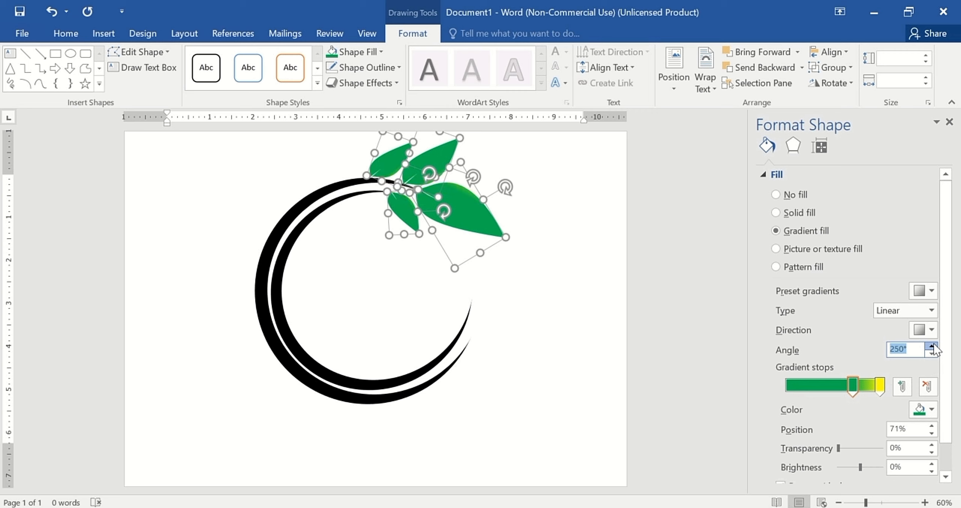
left_click(932, 345)
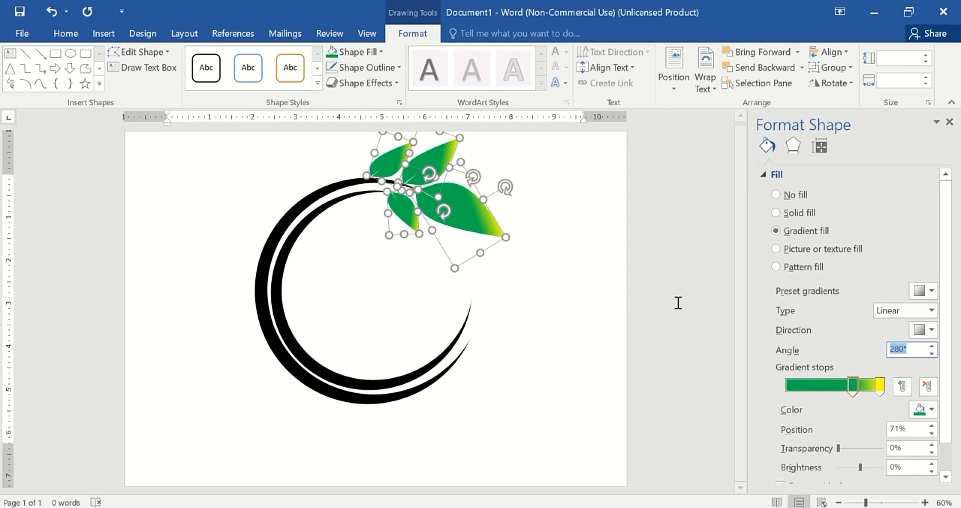
left_click(611, 356)
Ungroup the outer ring and the inner ring so that each crescent is a separate shape
scroll(575, 334, "up", 1)
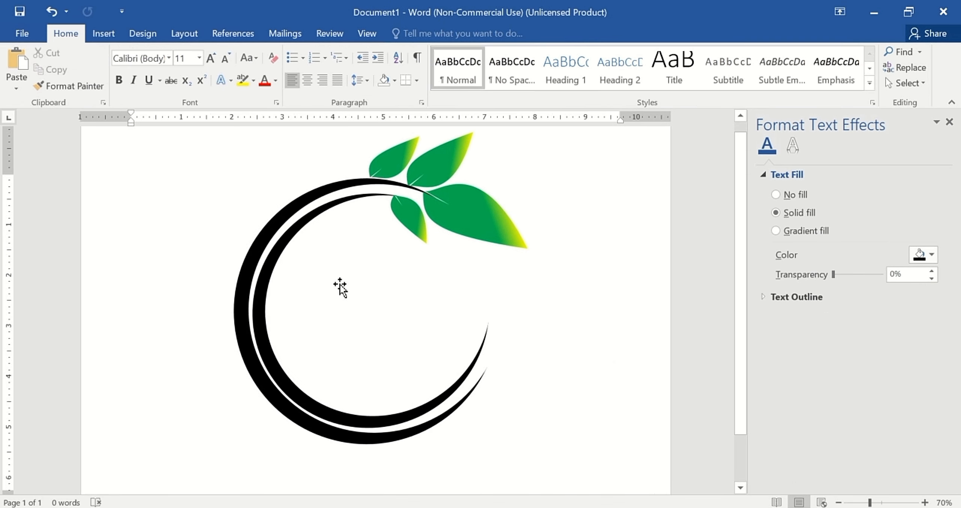
left_click(269, 241)
right_click(265, 238)
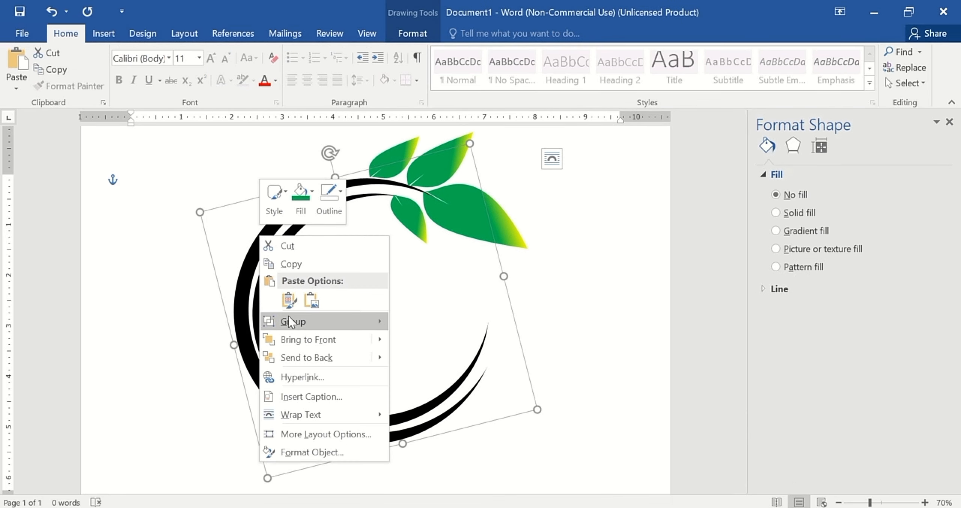
mouse_move(295, 339)
mouse_move(297, 322)
left_click(415, 340)
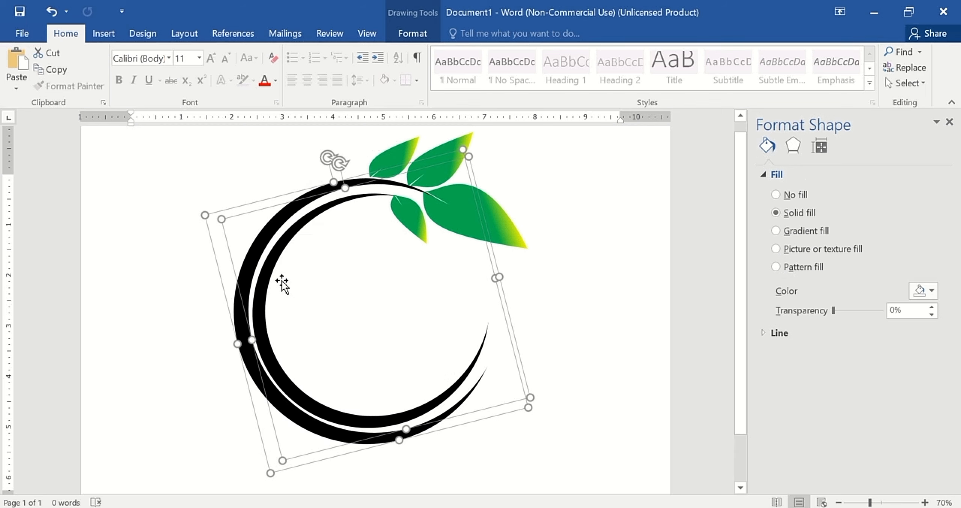
left_click(271, 277)
right_click(270, 274)
mouse_move(317, 359)
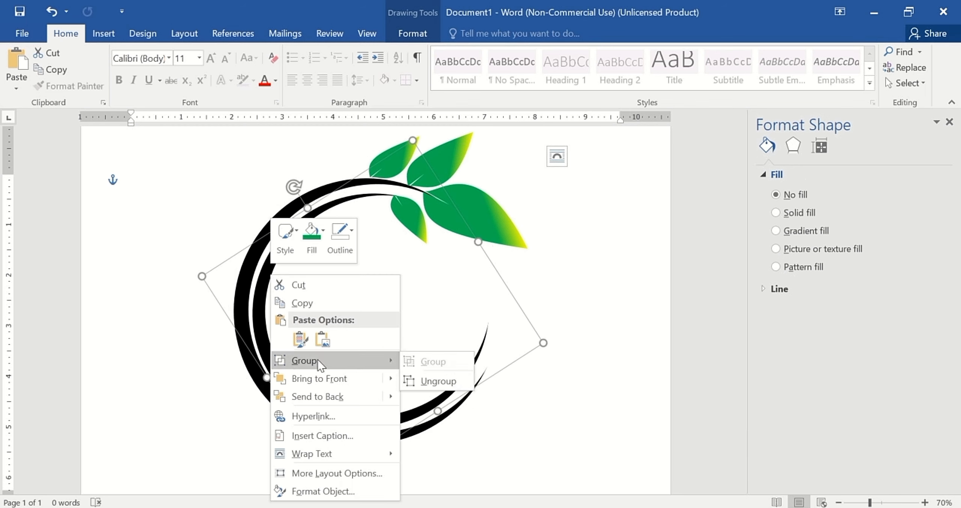
left_click(415, 388)
Fill the outer crescent ring with the same green as the leaves
left_click(240, 337)
left_click(262, 264)
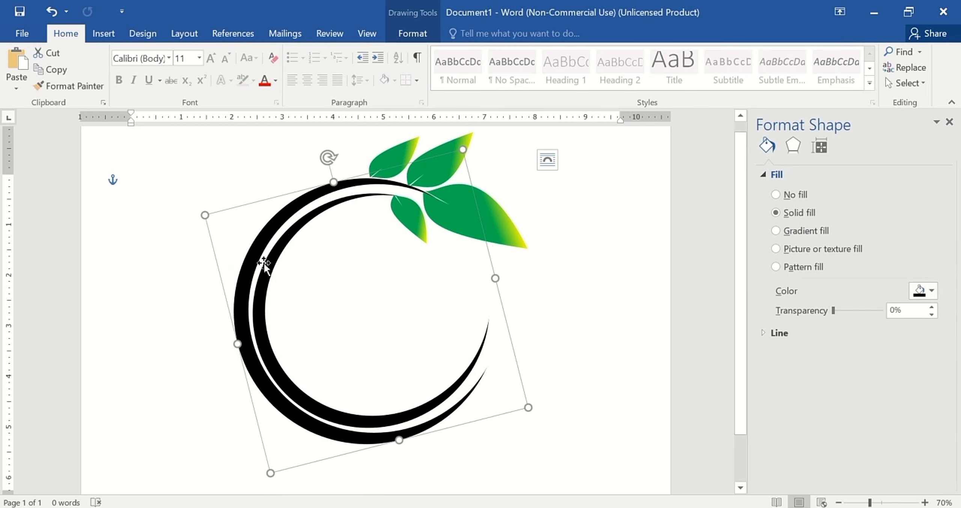
left_click(431, 34)
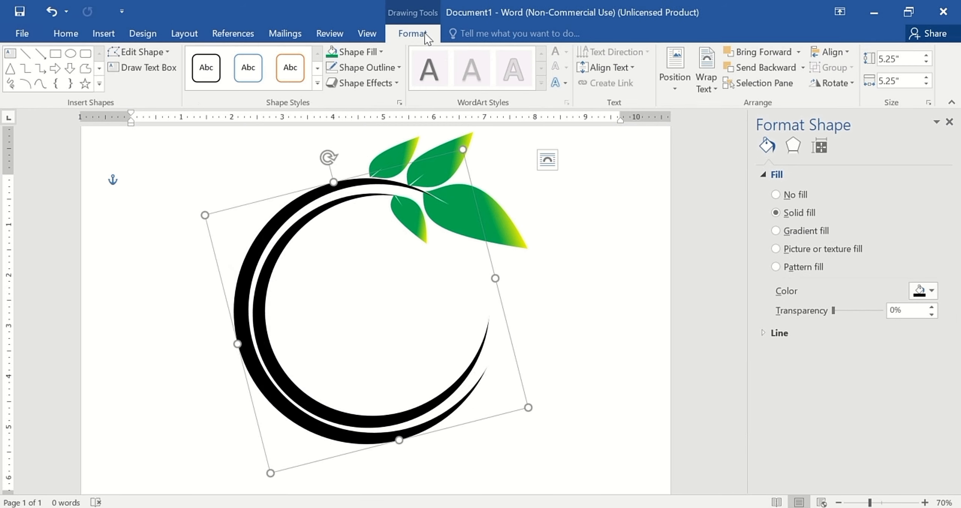
left_click(332, 54)
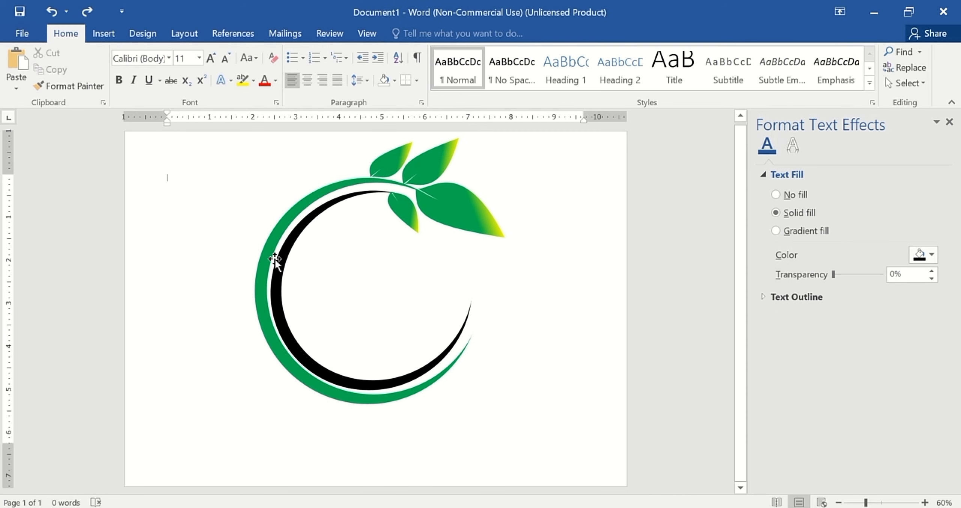
Apply the third preset shape effect to the green outer ring and deselect it
double_click(268, 256)
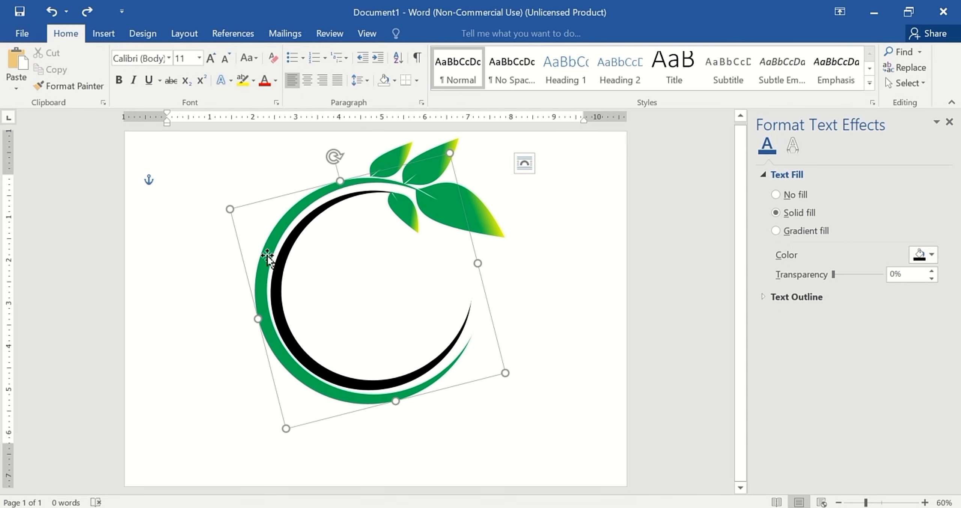
left_click(363, 82)
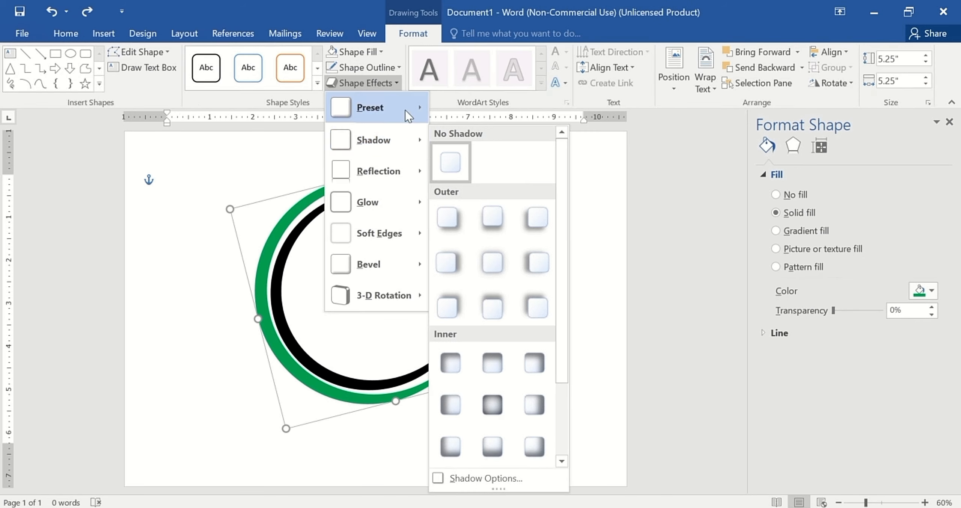
mouse_move(370, 108)
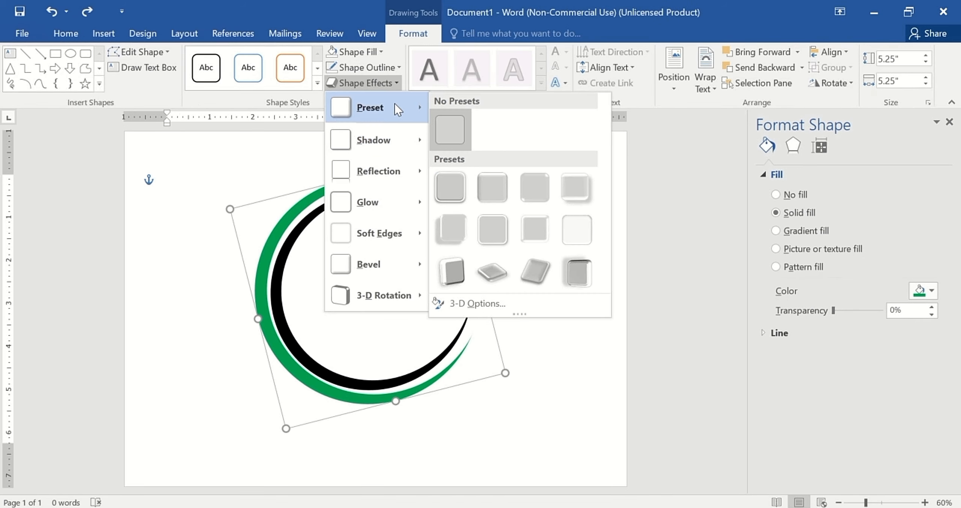
left_click(546, 190)
left_click(601, 382)
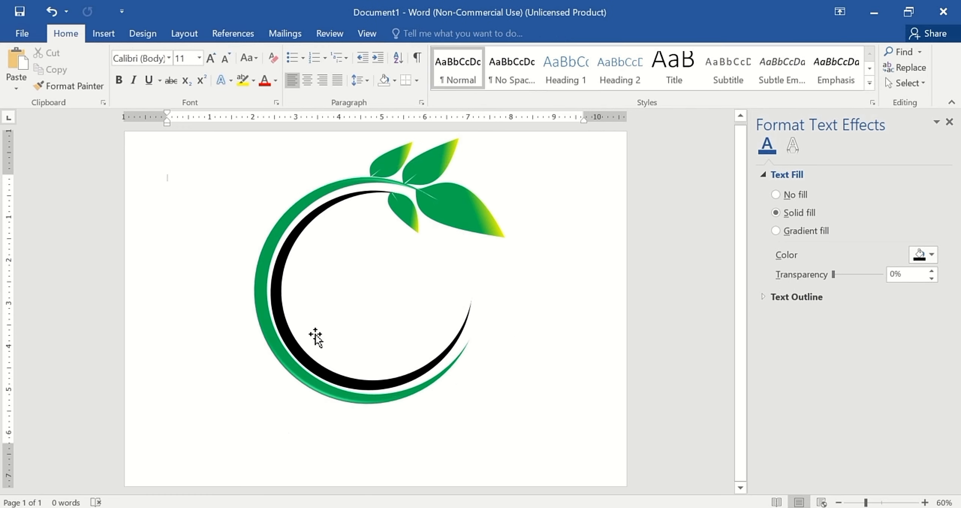
Close the text effects formatting pane and fill the inner crescent ring with standard dark red
left_click(950, 122)
scroll(395, 317, "up", 2)
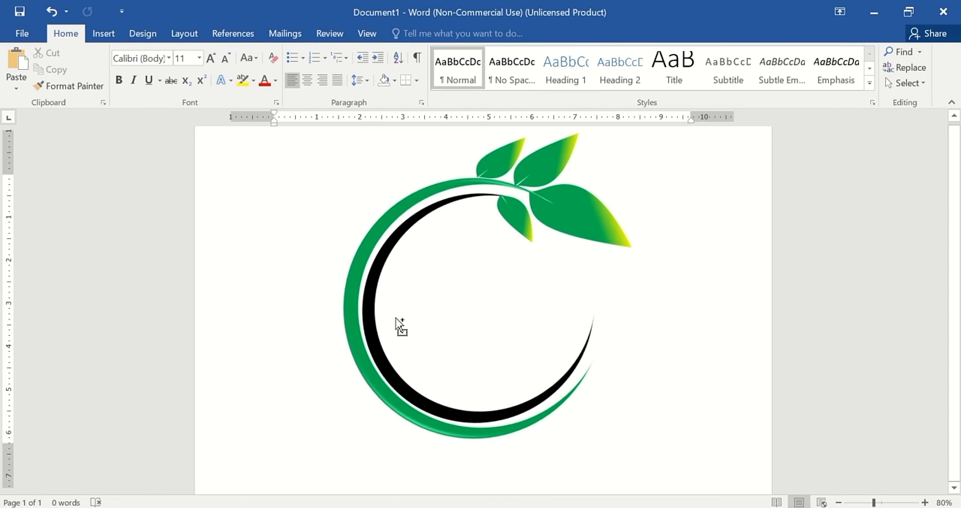
scroll(396, 318, "up", 1)
left_click(343, 317)
right_click(344, 311)
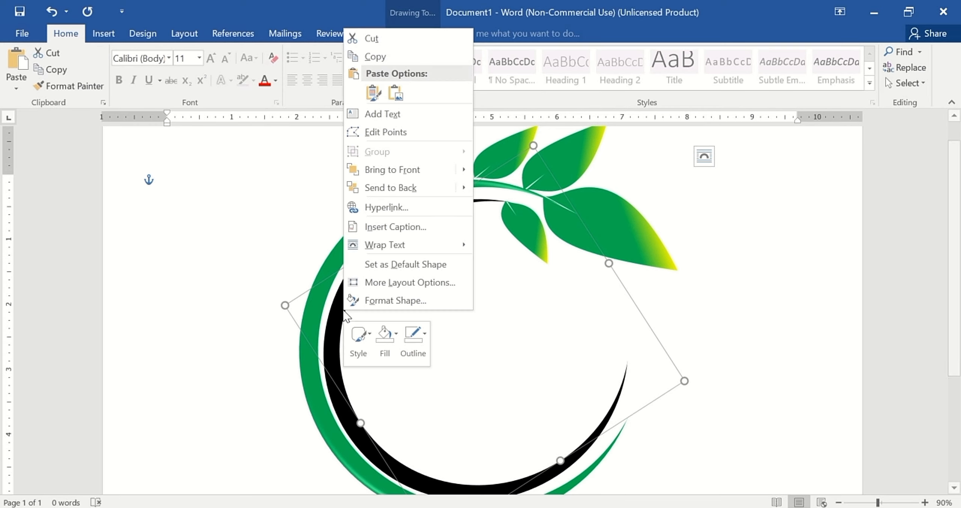
left_click(367, 398)
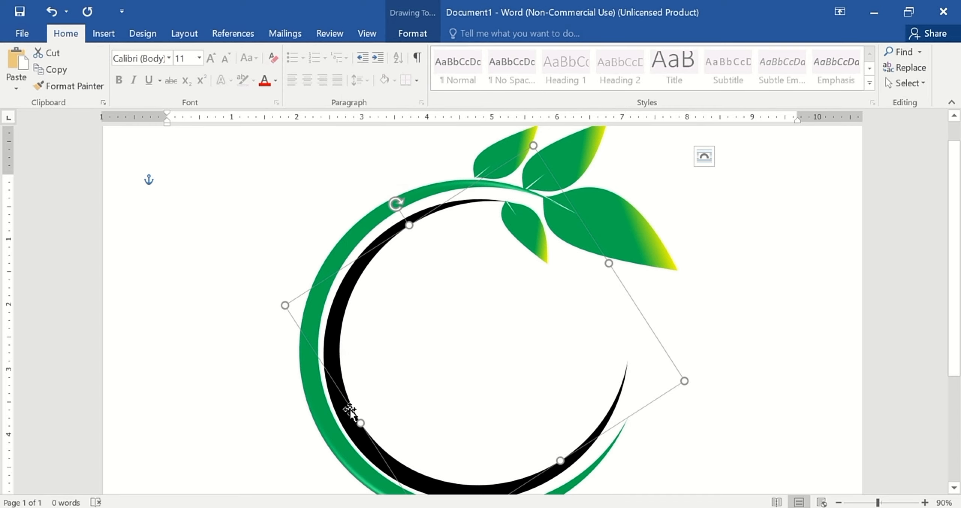
left_click(412, 34)
left_click(381, 51)
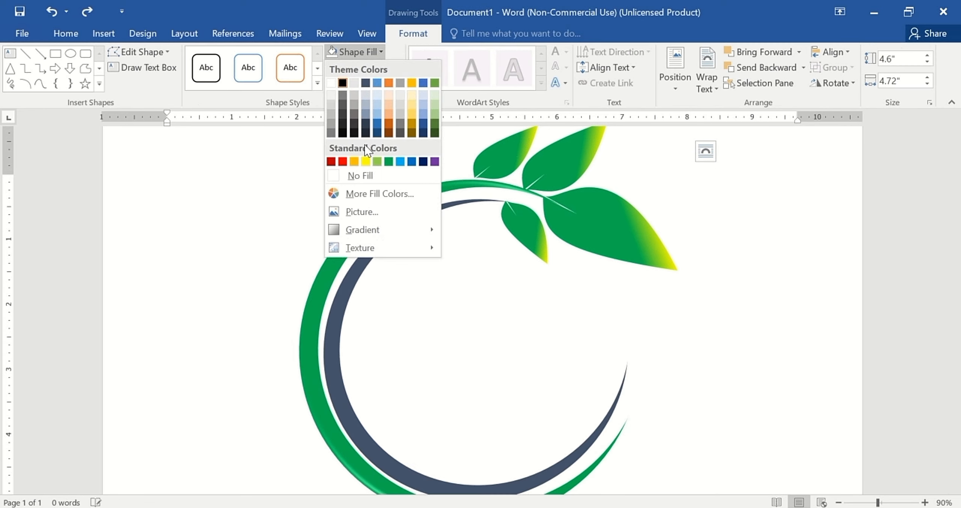
left_click(331, 161)
Give the red inner ring the third preset shape effect and deselect it
left_click(351, 84)
mouse_move(366, 109)
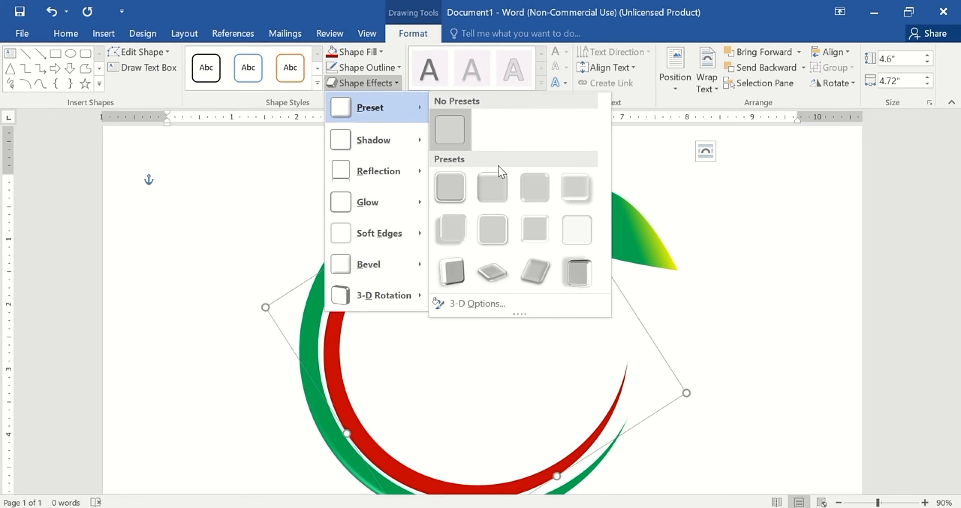
left_click(551, 186)
left_click(790, 261)
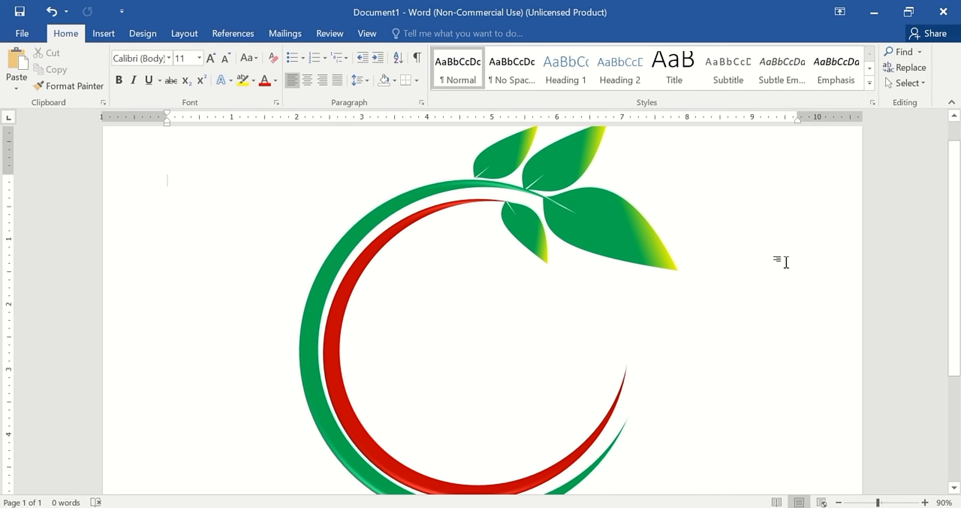
Insert black WordArt text over the ring and enlarge its box to about 7.45 by 1.85 inches
scroll(777, 260, "down", 2)
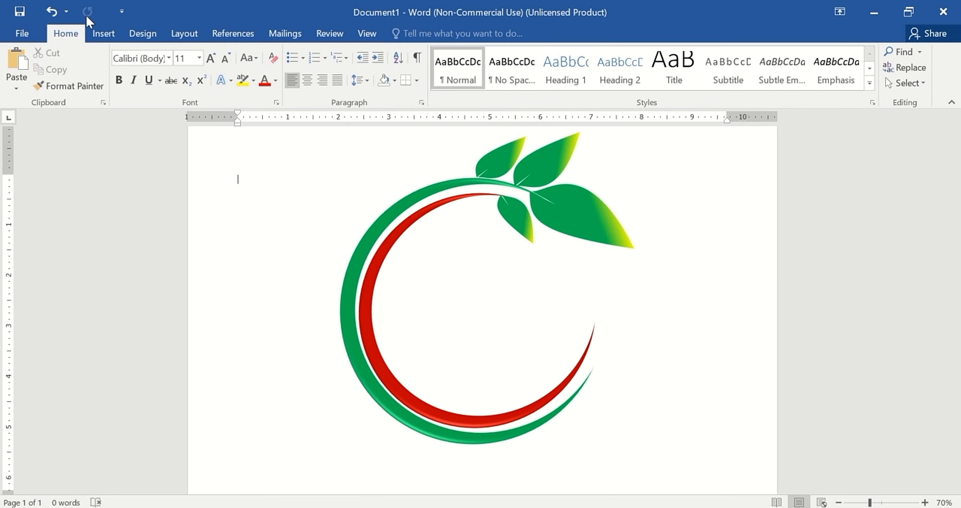
left_click(90, 32)
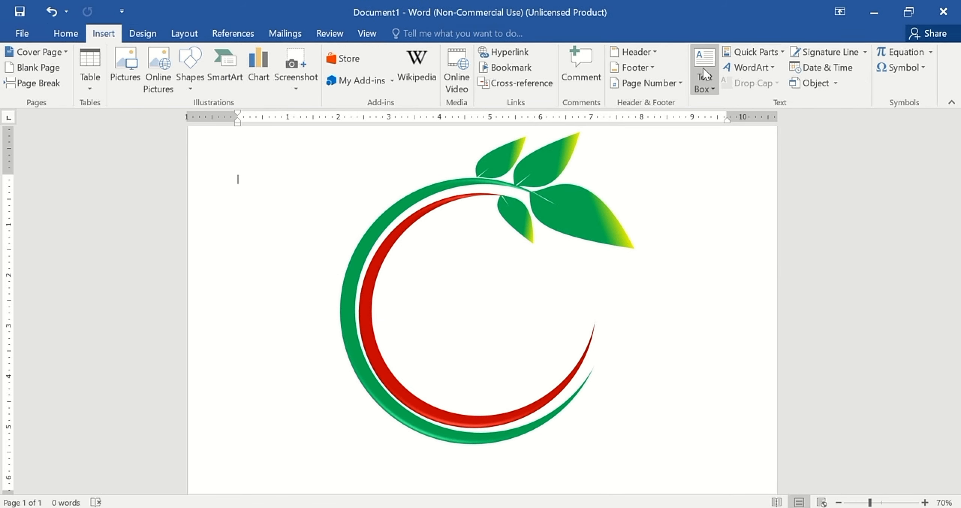
left_click(750, 67)
left_click(745, 99)
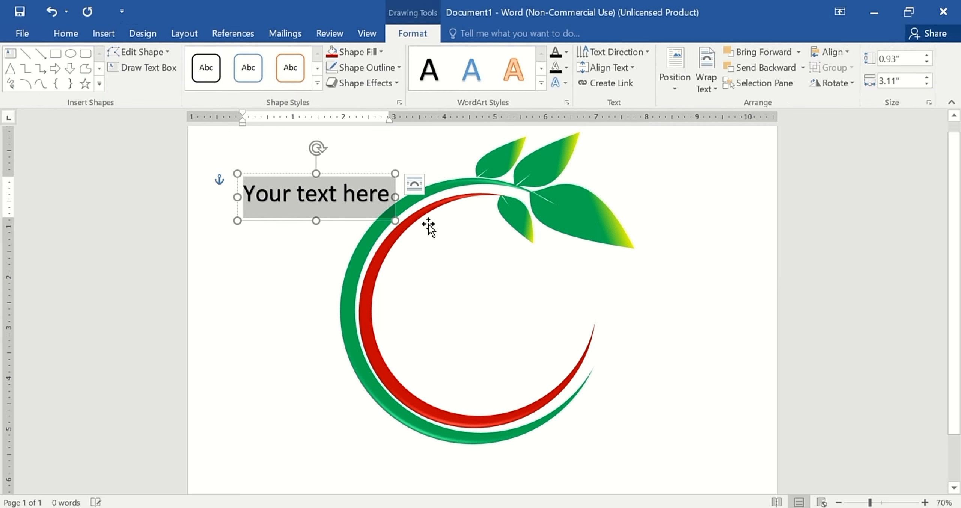
left_click_drag(394, 221, 614, 267)
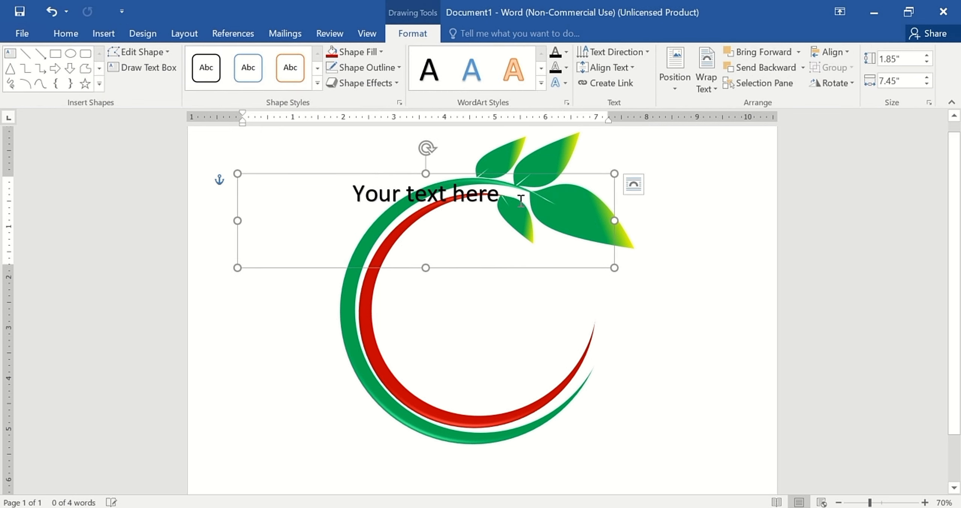
Set the WordArt font to Arial Black and replace the placeholder text with PROFESSOR
left_click(66, 33)
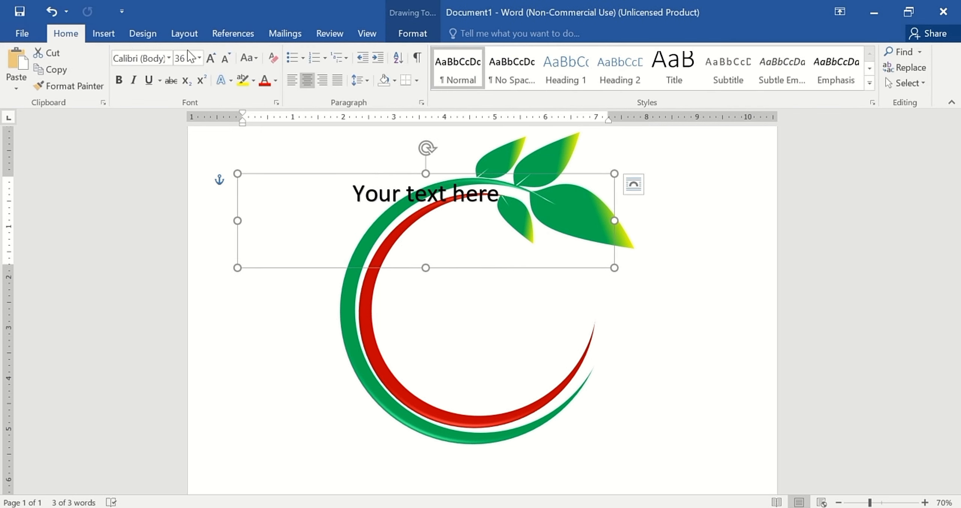
left_click(168, 58)
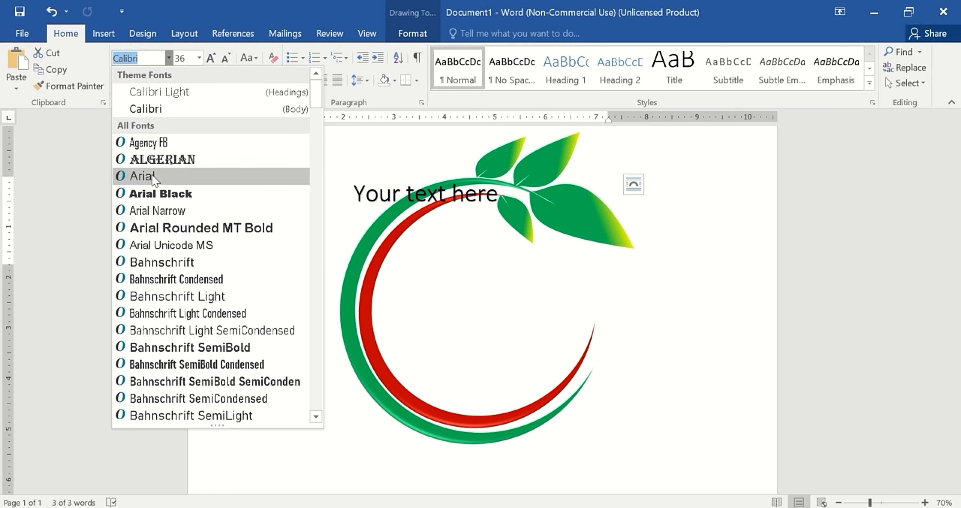
left_click(155, 198)
left_click_drag(531, 184, 313, 199)
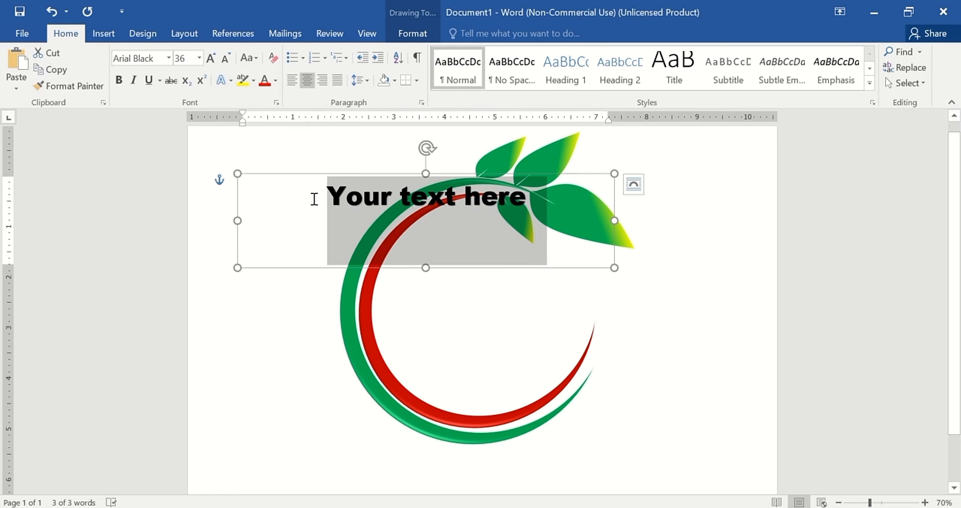
type("PROFESSOR")
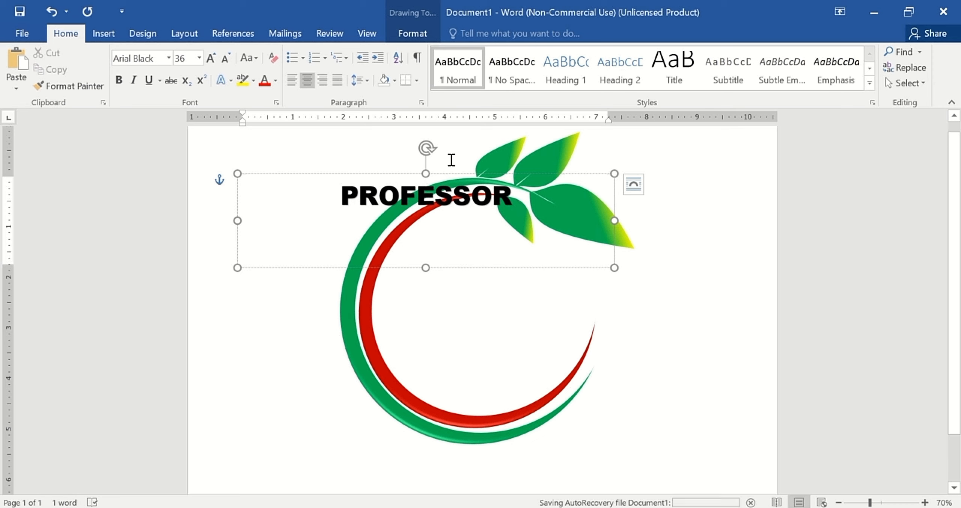
Enlarge the PROFESSOR text to font size 48
triple_click(482, 192)
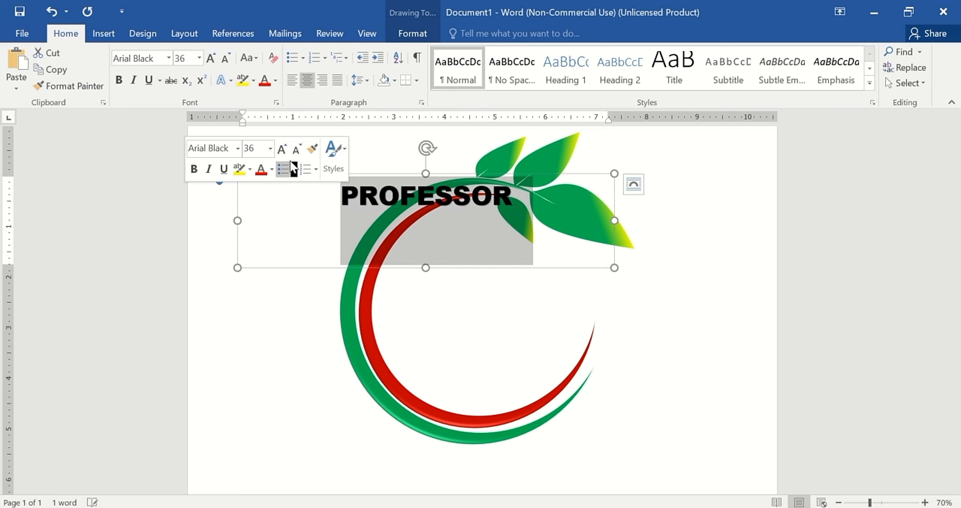
left_click(282, 149)
left_click(282, 149)
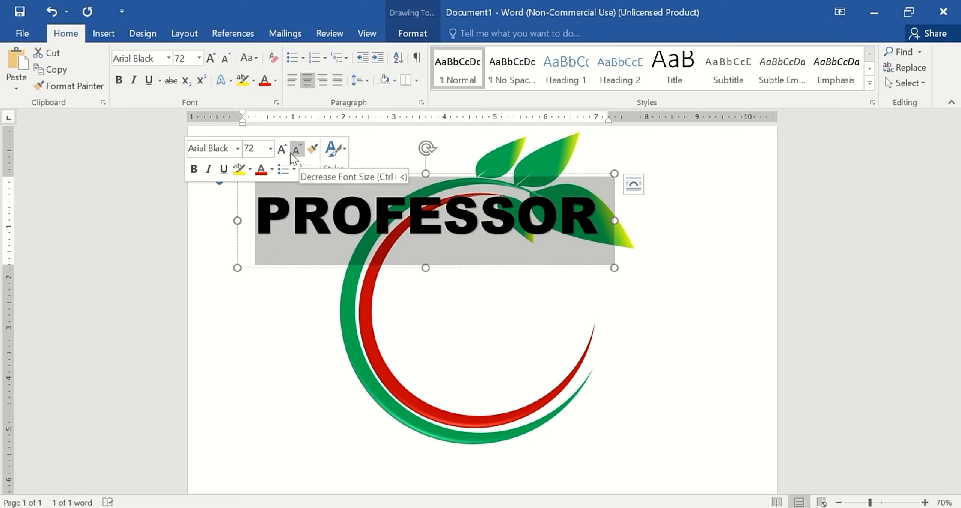
left_click(295, 149)
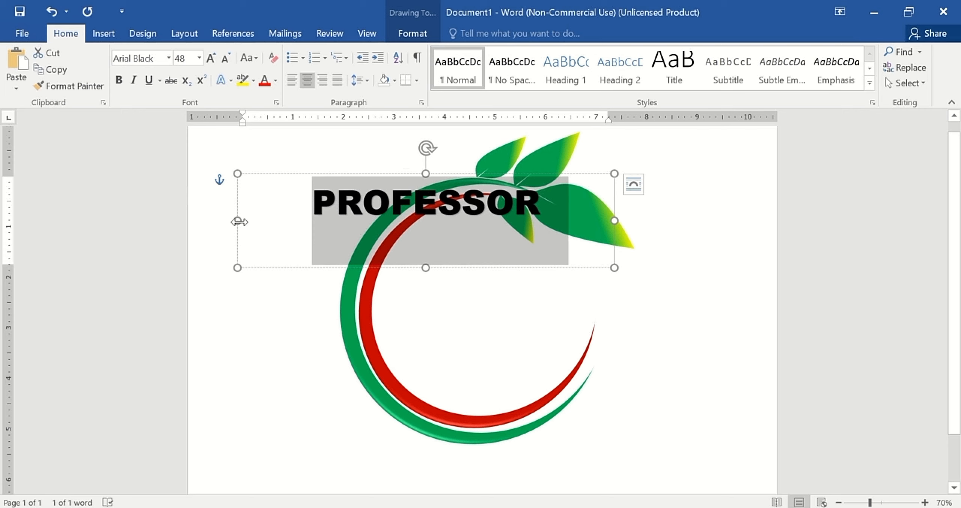
Shrink the PROFESSOR text box to about 5.21 by 1 inch and move it inside the ring, just below the leaves
left_click_drag(239, 222, 350, 224)
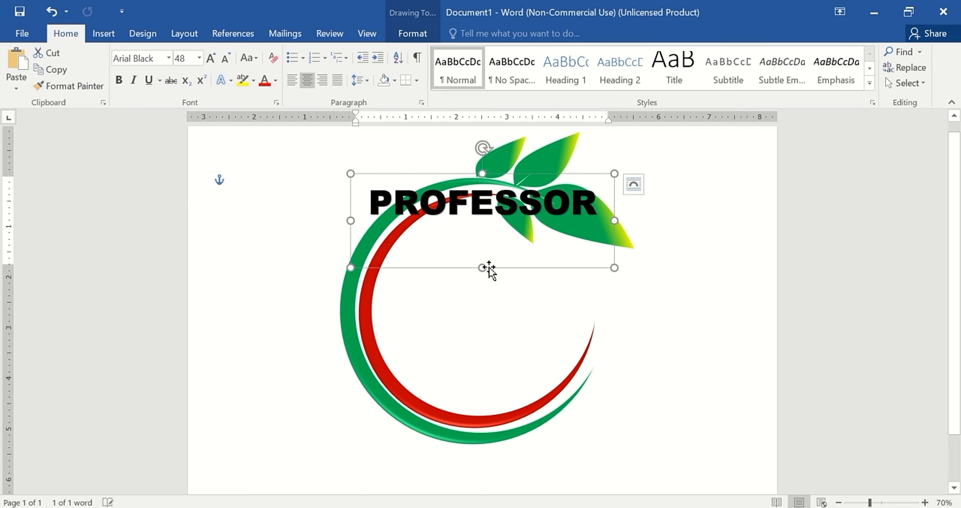
left_click_drag(481, 259, 481, 224)
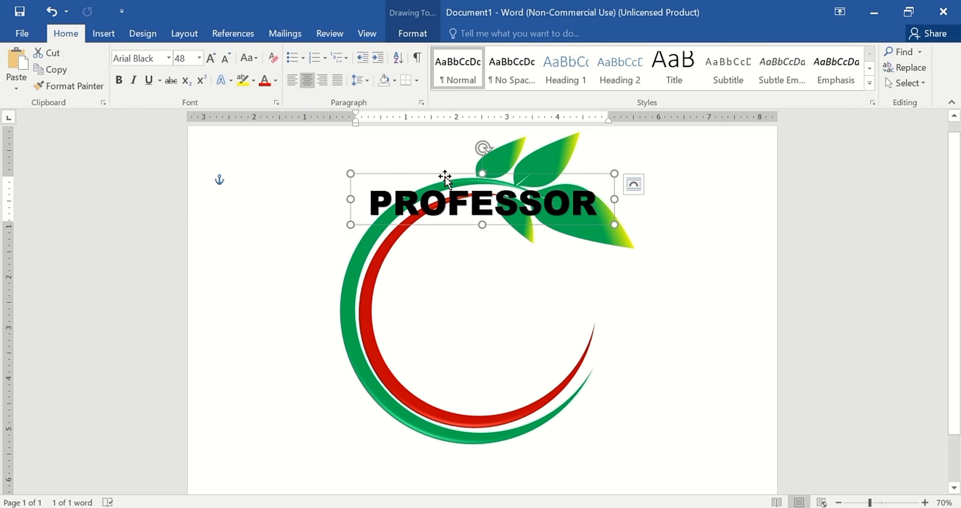
left_click_drag(444, 176, 498, 241)
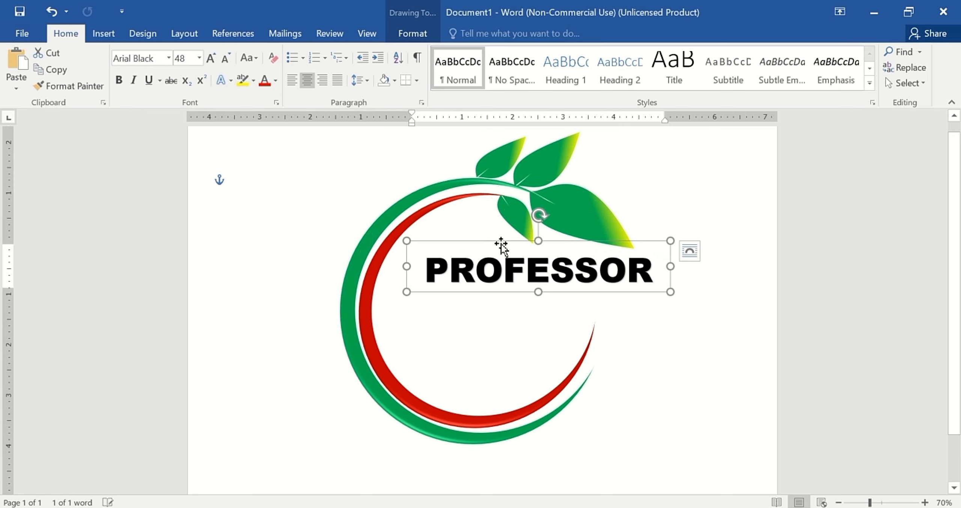
Set the PROFESSOR text box to no fill and no outline
left_click(415, 33)
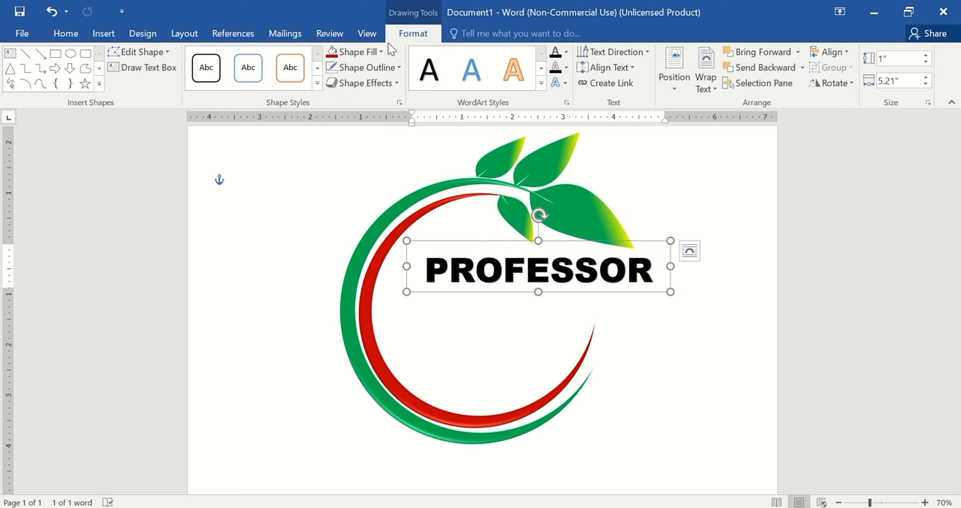
left_click(353, 52)
left_click(347, 175)
left_click(366, 67)
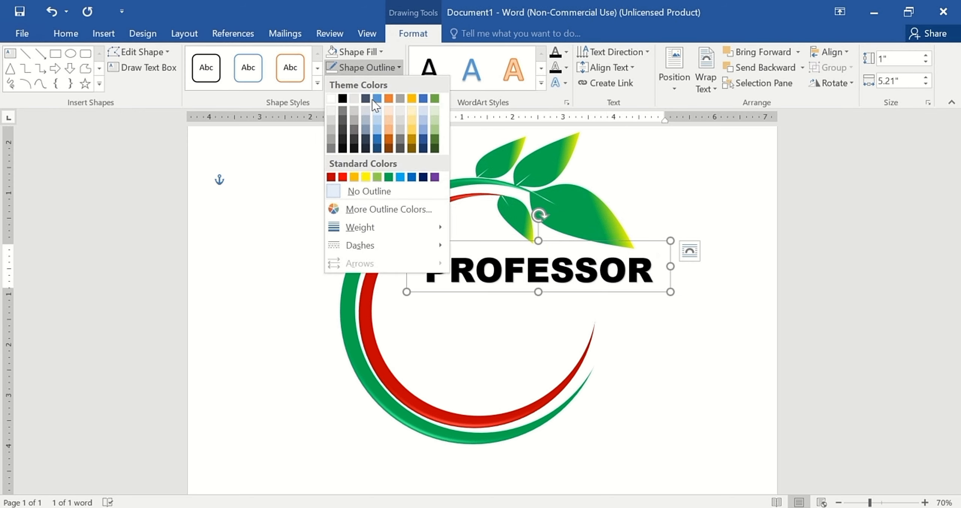
left_click(351, 192)
left_click(355, 52)
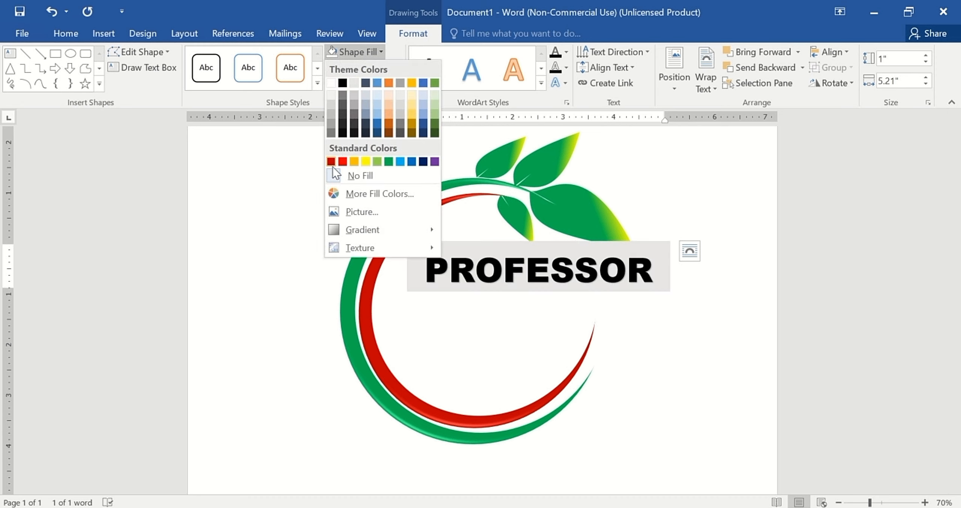
left_click(334, 171)
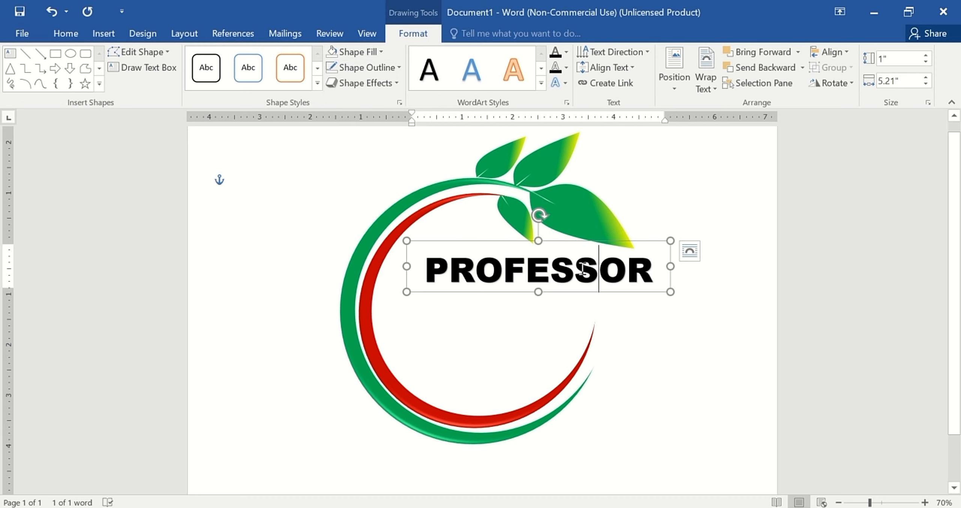
Give the PROFESSOR text a green-to-yellow linear gradient fill and move the green gradient stop to 24%
left_click_drag(582, 267, 424, 267)
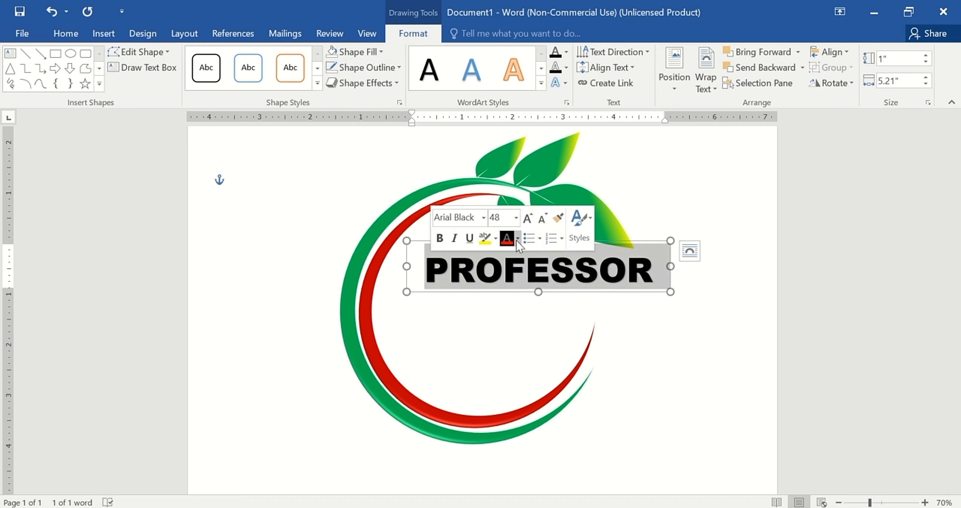
left_click(518, 239)
mouse_move(601, 398)
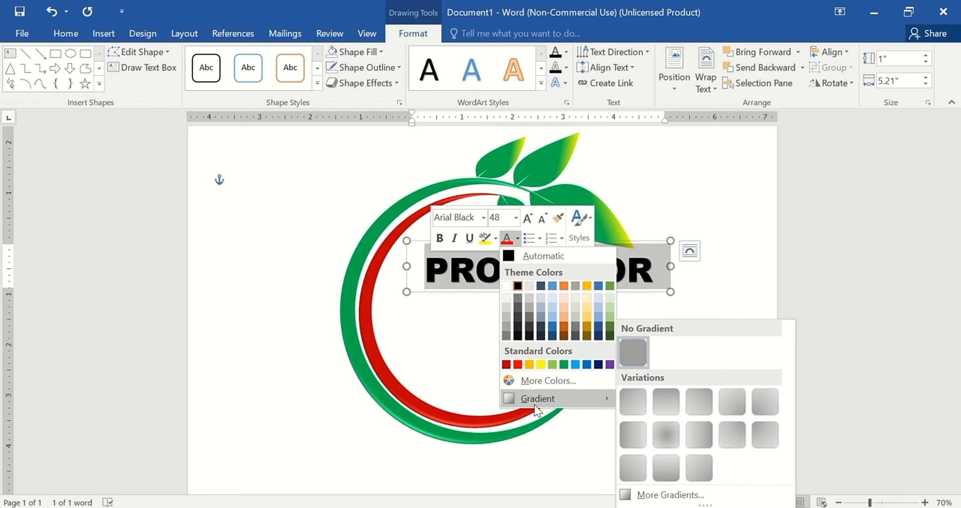
left_click(658, 494)
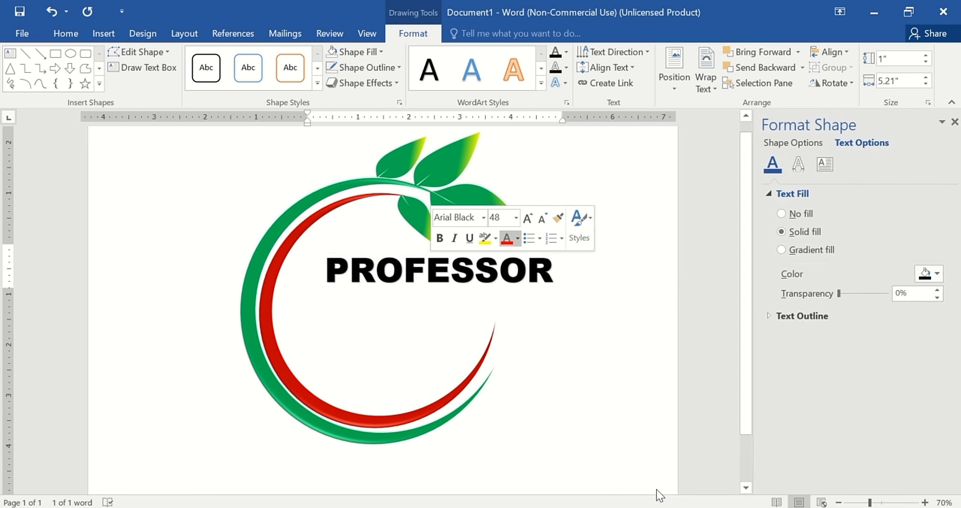
left_click(789, 249)
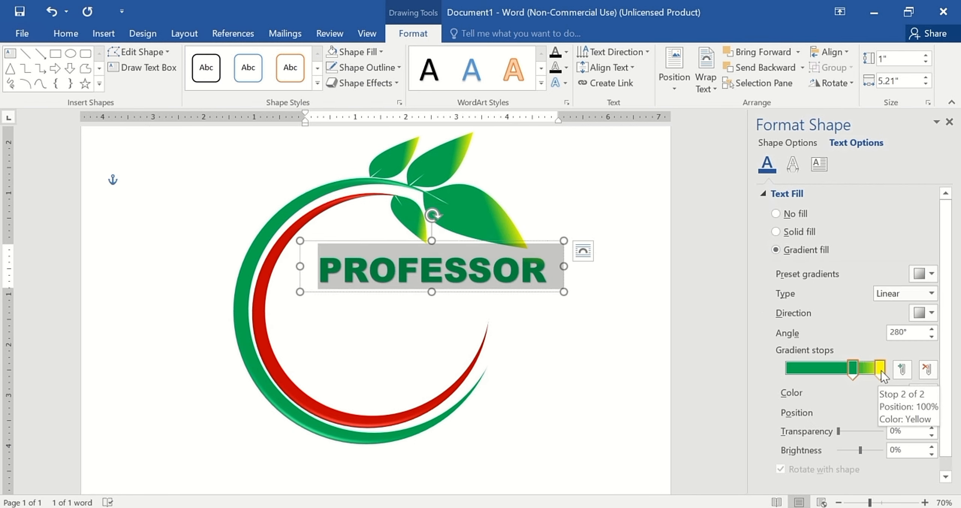
left_click_drag(880, 370, 804, 374)
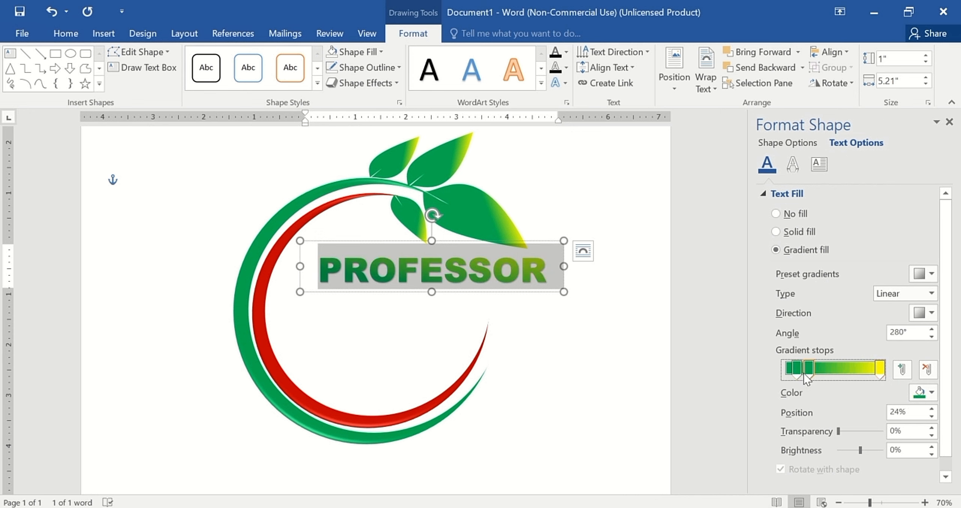
Set the angle of the PROFESSOR text's gradient to 270°
left_click(932, 337)
left_click(932, 337)
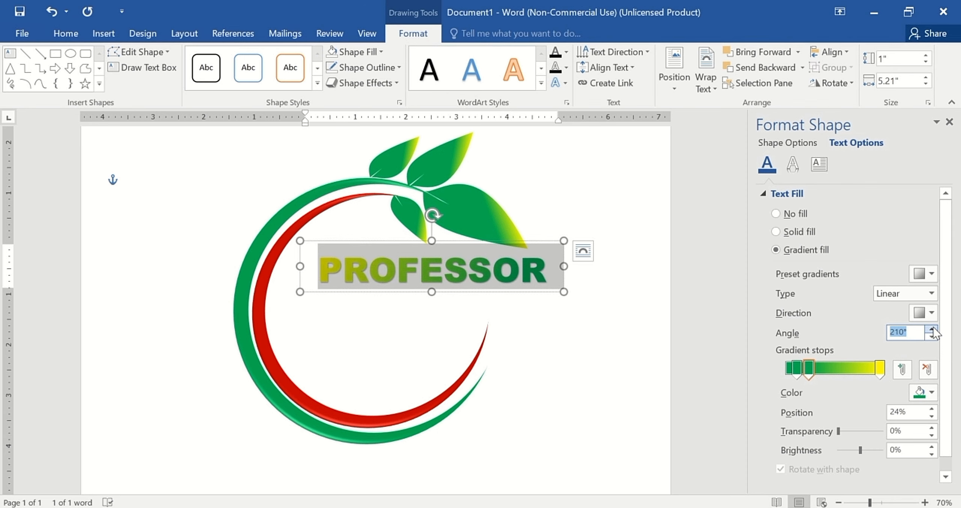
left_click(932, 329)
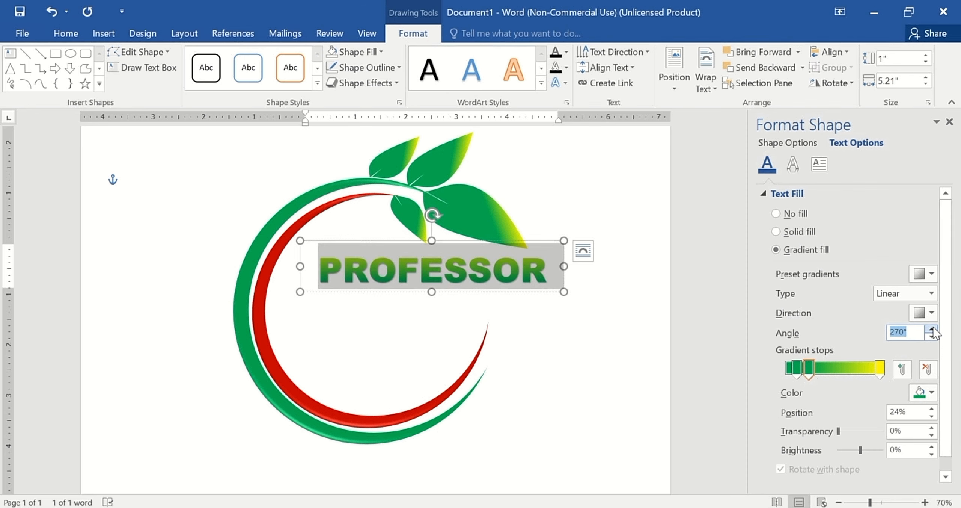
Reselect the PROFESSOR text and apply the second preset shape effect to it
left_click(553, 334)
left_click(548, 273)
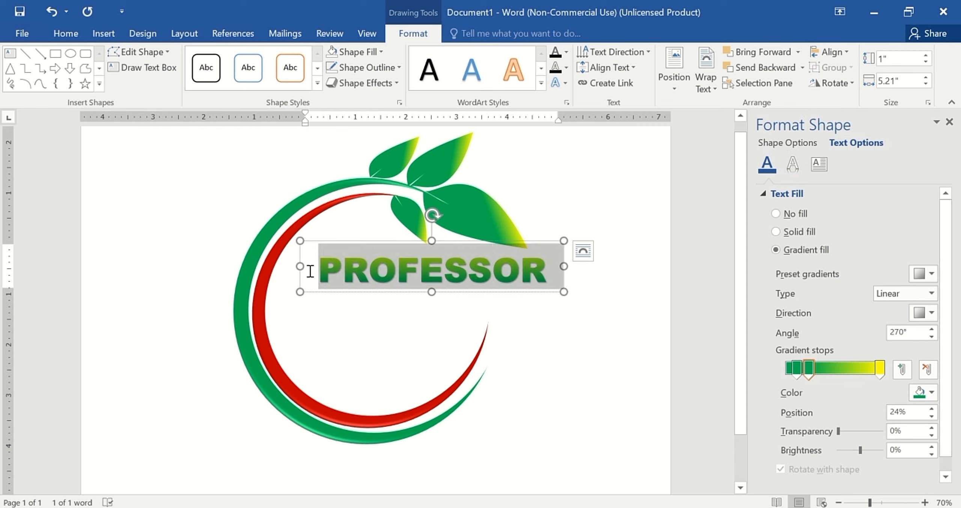
left_click(362, 83)
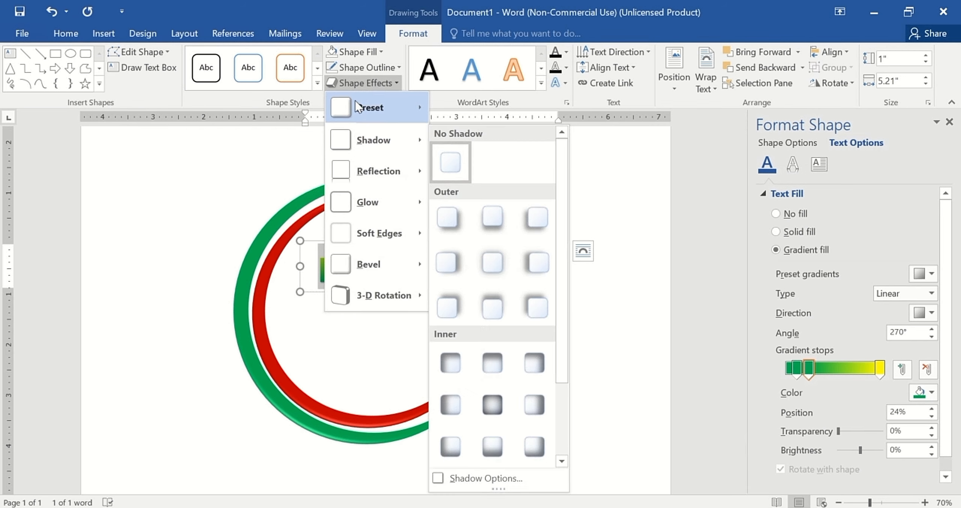
mouse_move(359, 107)
left_click(496, 197)
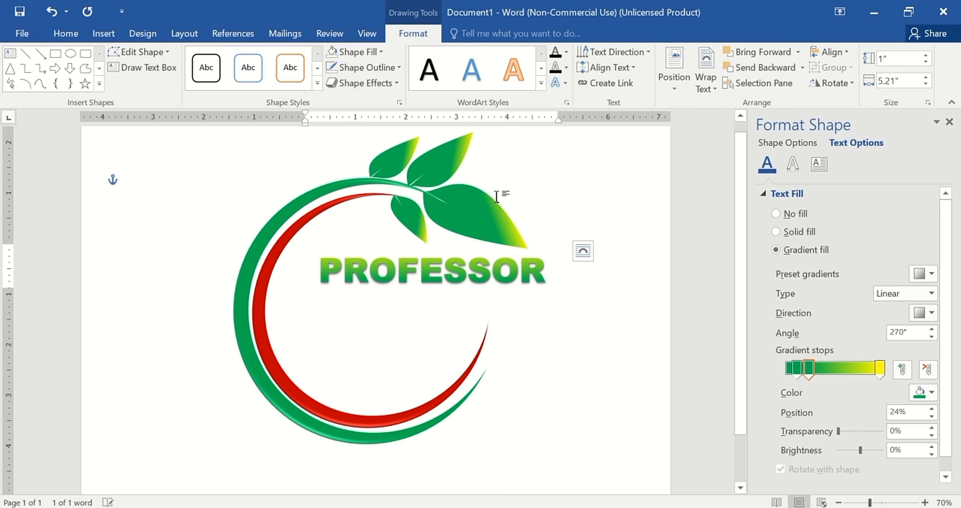
Try the second preset shape effect on all four leaves, replace it with the third preset, and deselect them
left_click(515, 199)
left_click(482, 210)
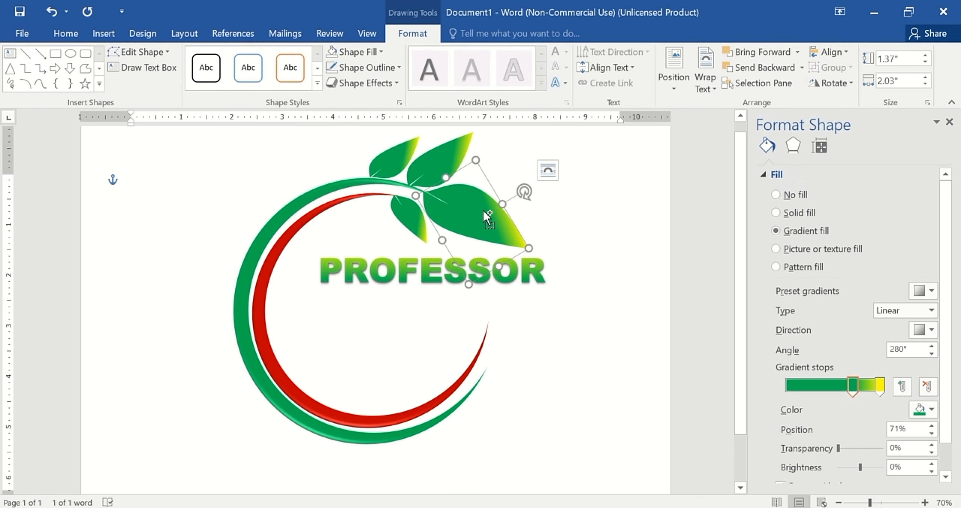
left_click(408, 221, "shift")
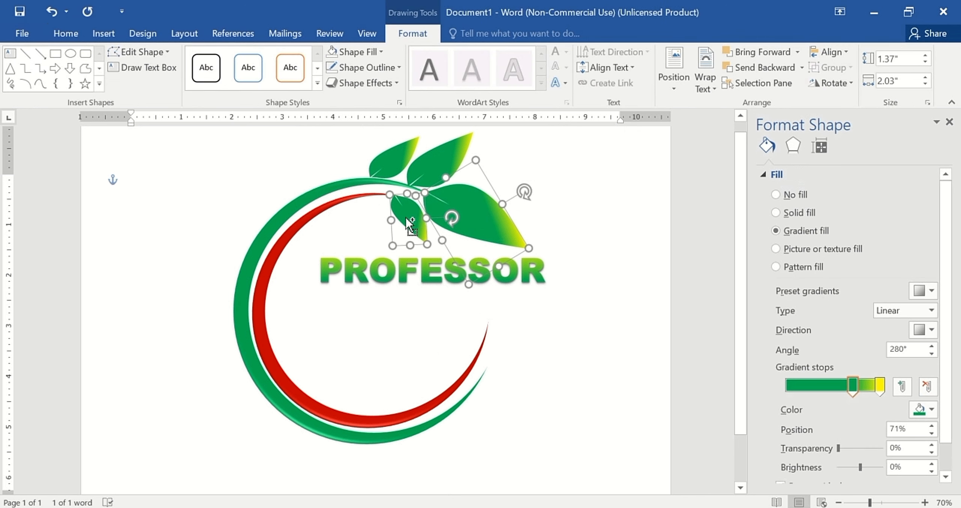
left_click(393, 82)
mouse_move(371, 107)
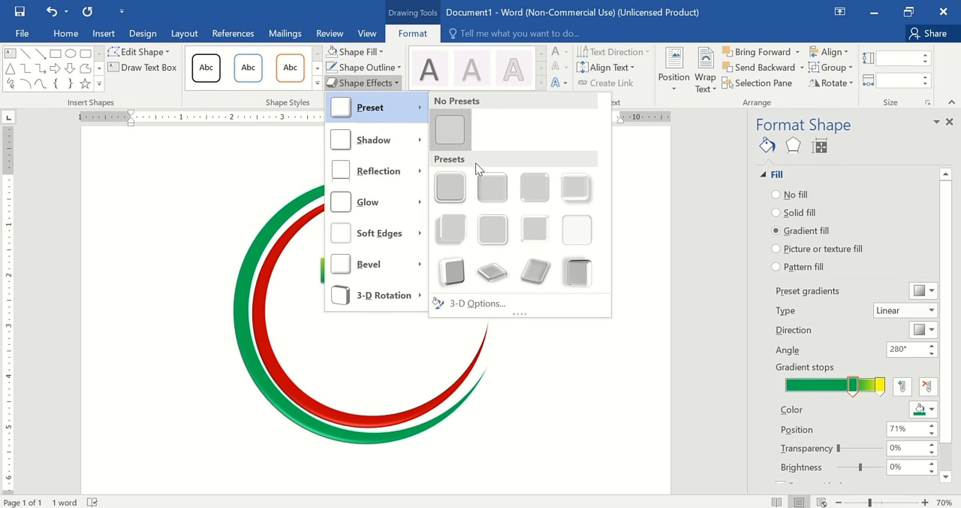
left_click(491, 186)
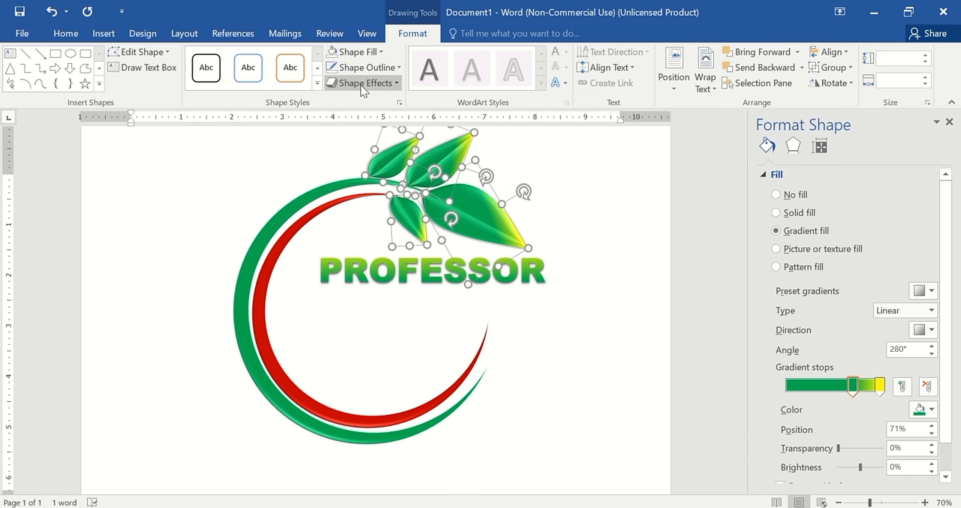
left_click(393, 83)
mouse_move(382, 109)
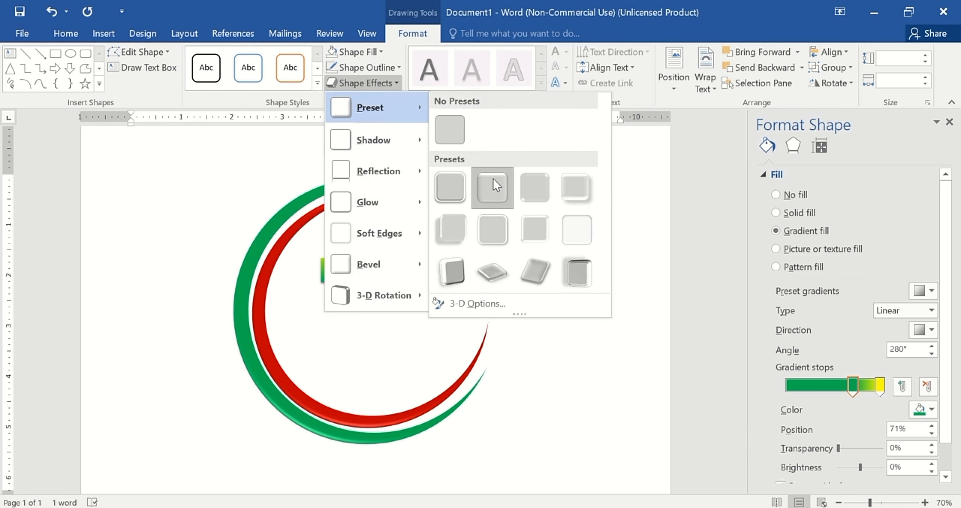
left_click(532, 185)
left_click(589, 215)
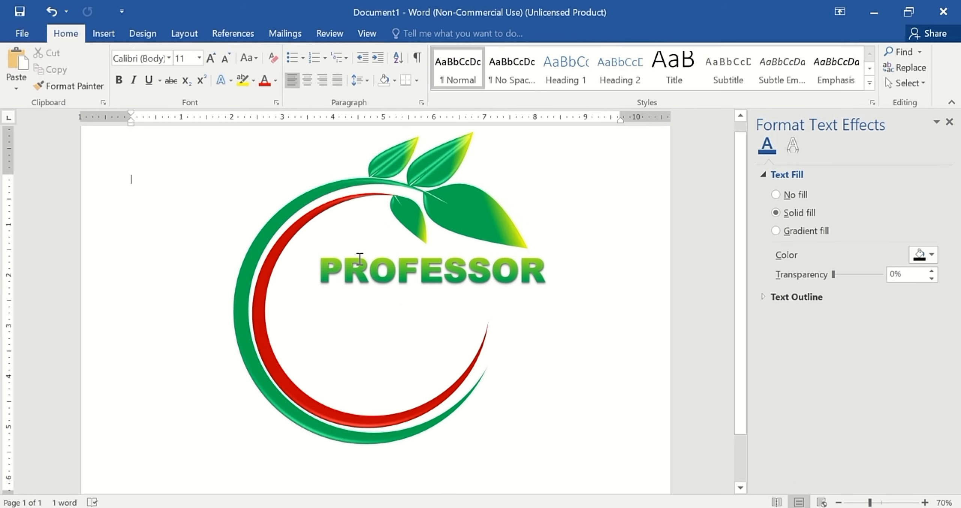
Nudge the PROFESSOR text slightly up and to the right, and place a copy directly below it reading COMPUTER
scroll(360, 259, "down", 1)
left_click(356, 235)
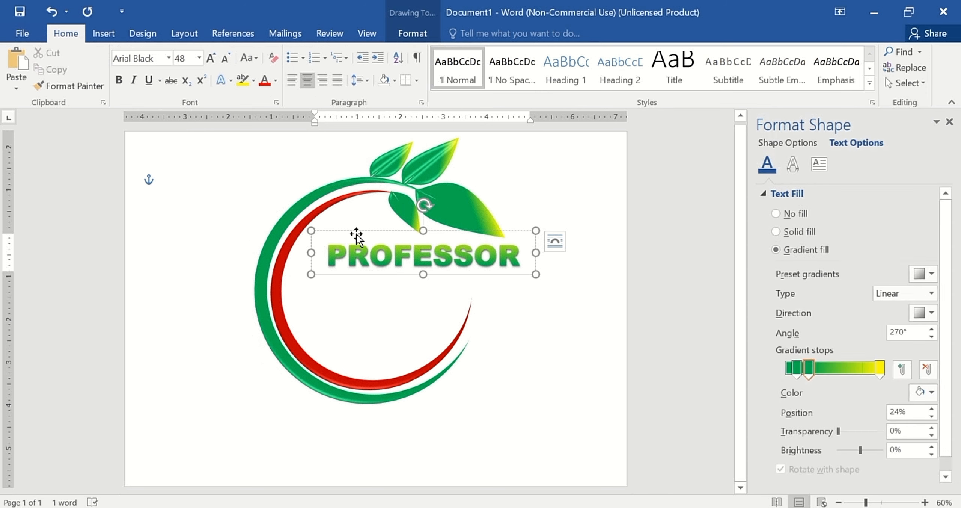
mouse_move(356, 235)
left_mouse_down()
mouse_move(374, 226)
mouse_move(364, 227)
left_mouse_up()
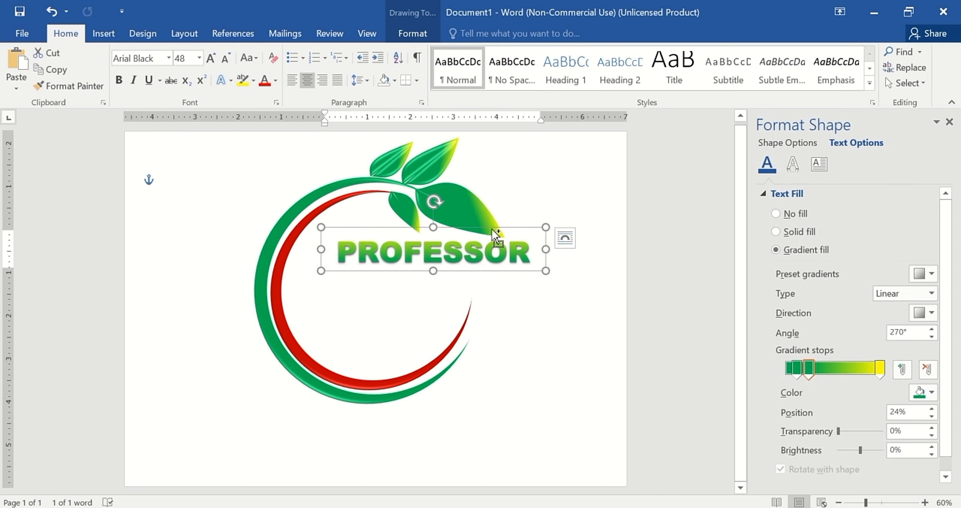
left_click_drag(496, 235, 496, 287)
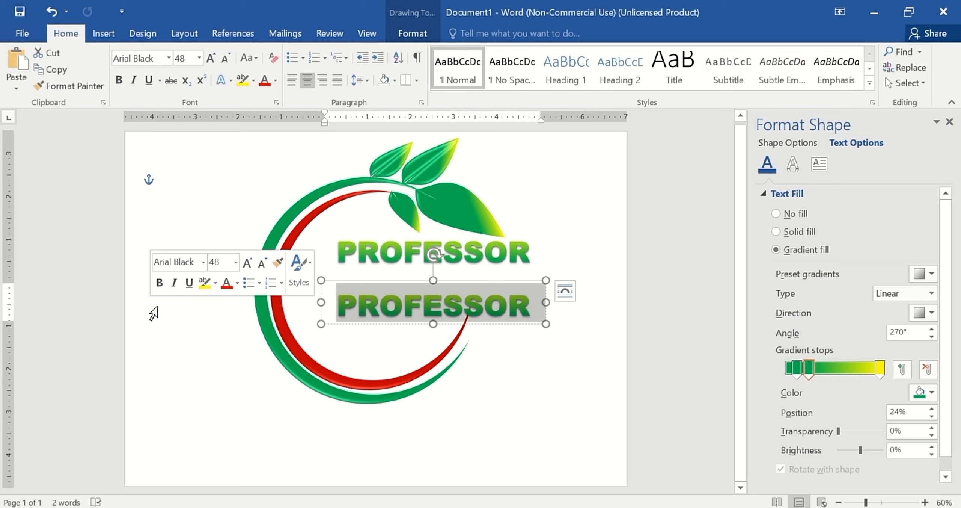
type("COMPUTER")
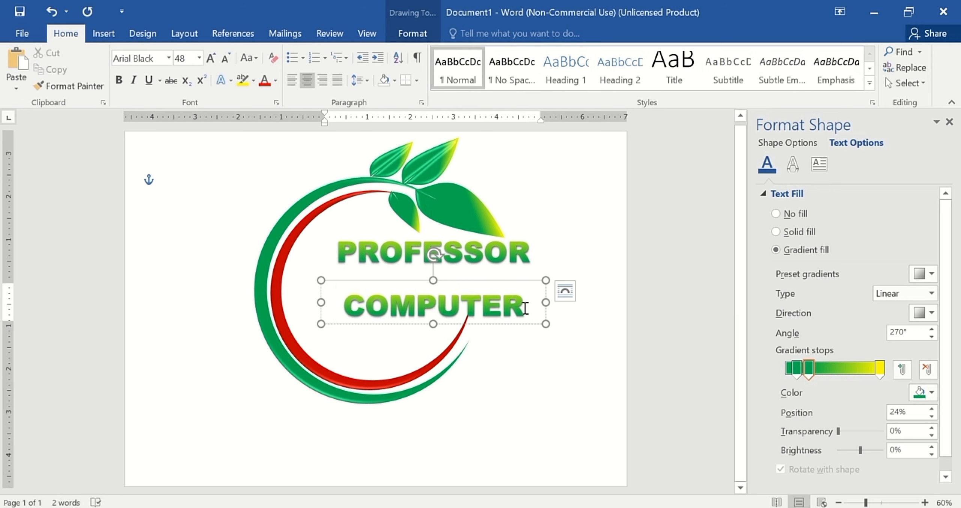
Reduce the COMPUTER text to 20 pt and give it a solid red font color
left_click_drag(525, 308, 341, 307)
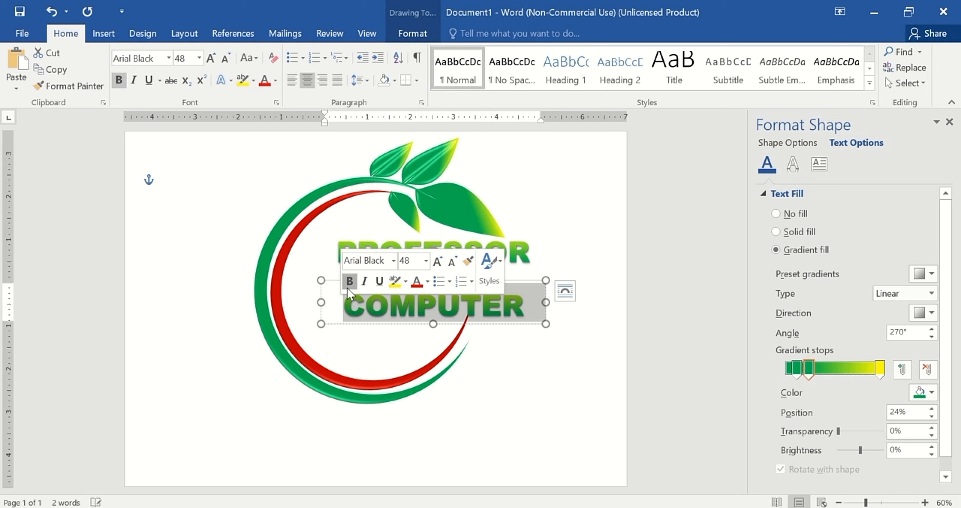
left_click(454, 262)
left_click(453, 262)
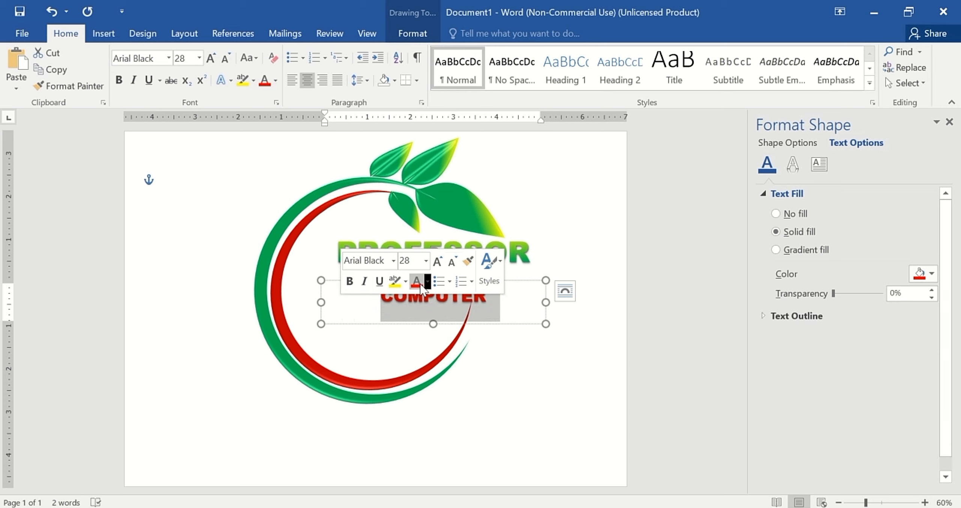
left_click(453, 262)
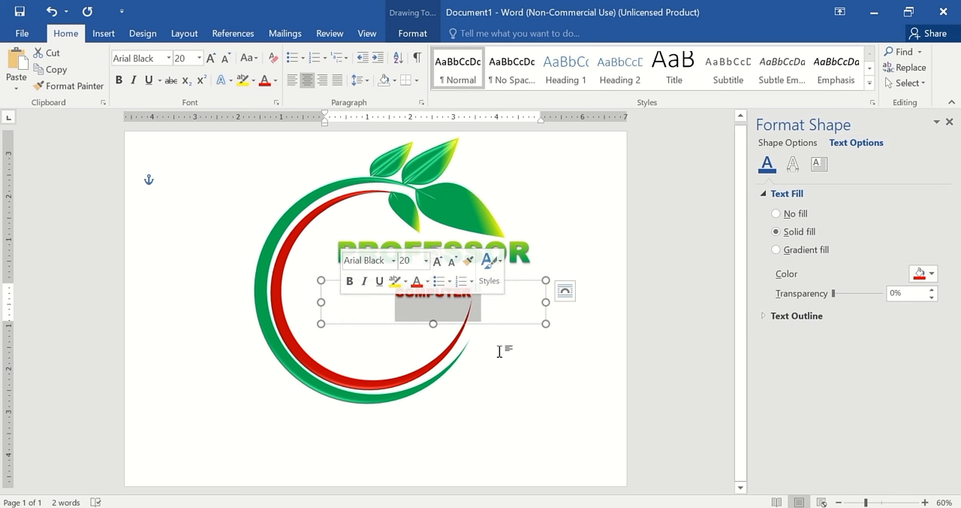
left_click(500, 349)
Move the COMPUTER text to the right above the ring's open tip, lower the PROFESSOR text to just above it, and deselect
left_click(436, 280)
left_click_drag(449, 286, 472, 282)
left_click(431, 246)
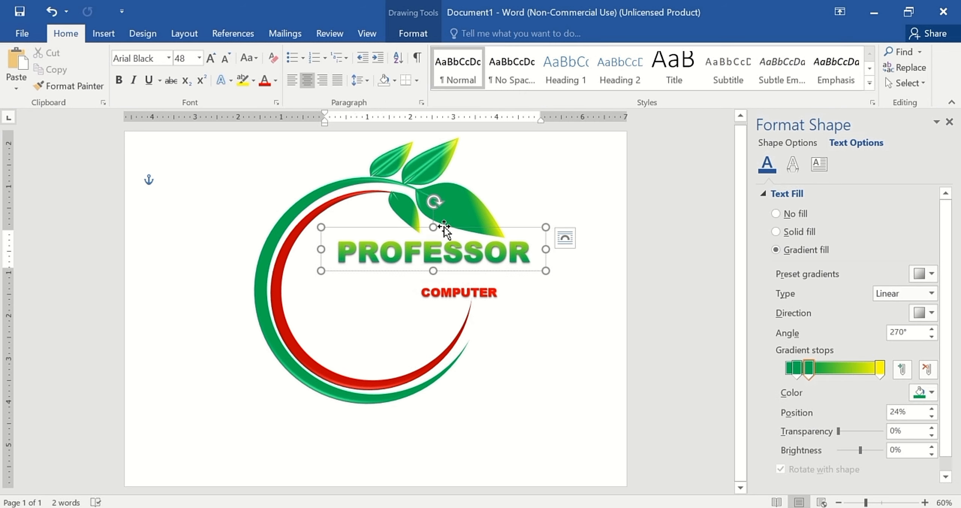
left_click_drag(444, 227, 454, 238)
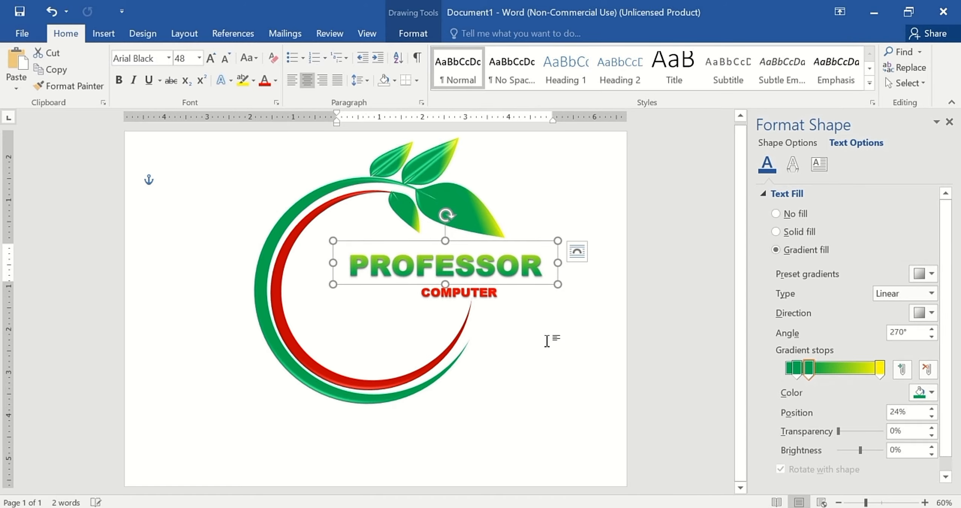
left_click(547, 341)
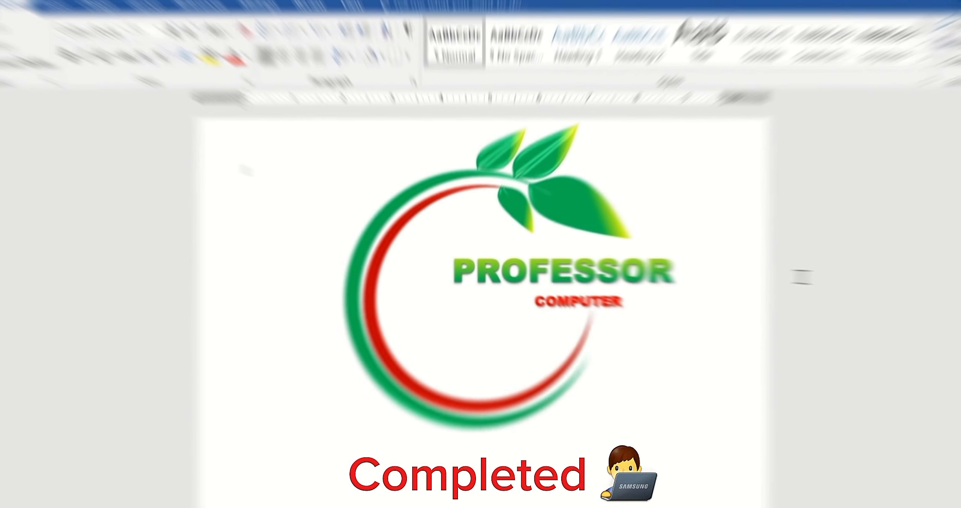
scroll(802, 277, "up", 4)
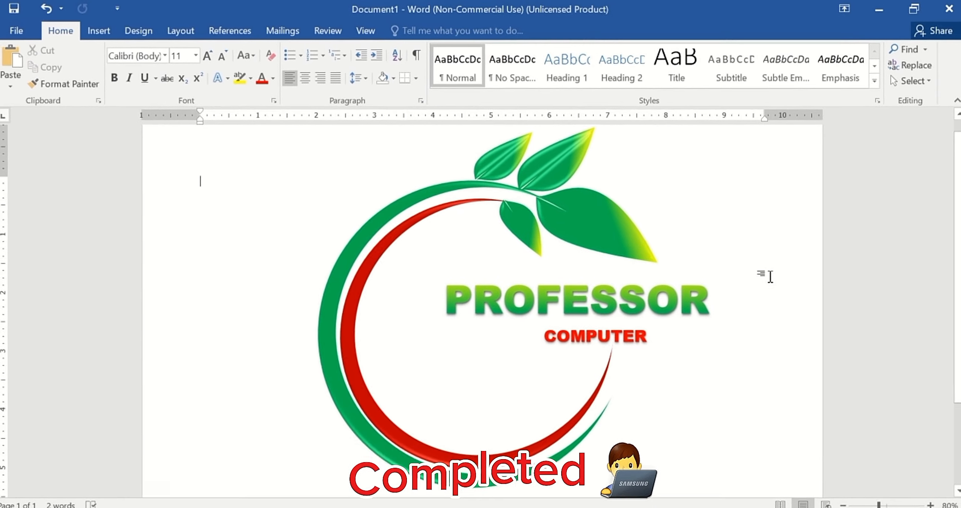
scroll(802, 277, "down", 2)
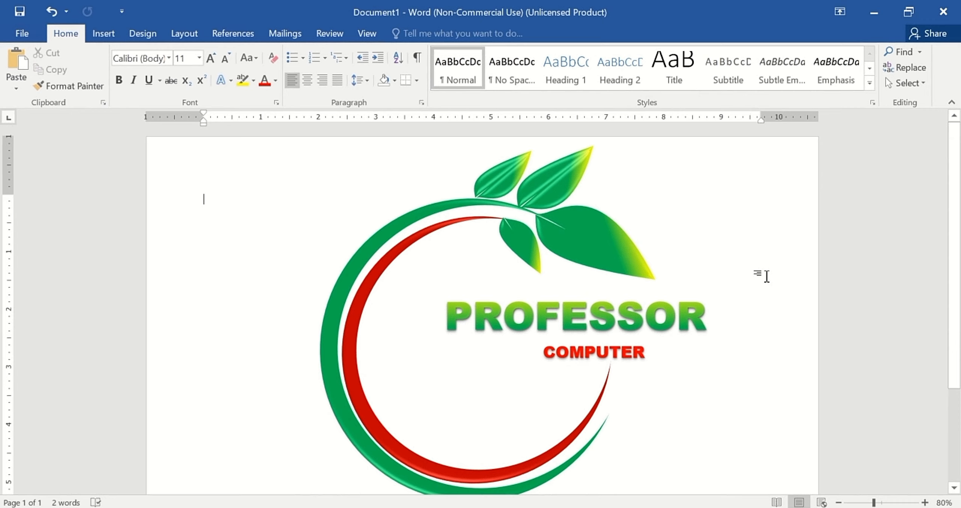
scroll(762, 273, "down", 6)
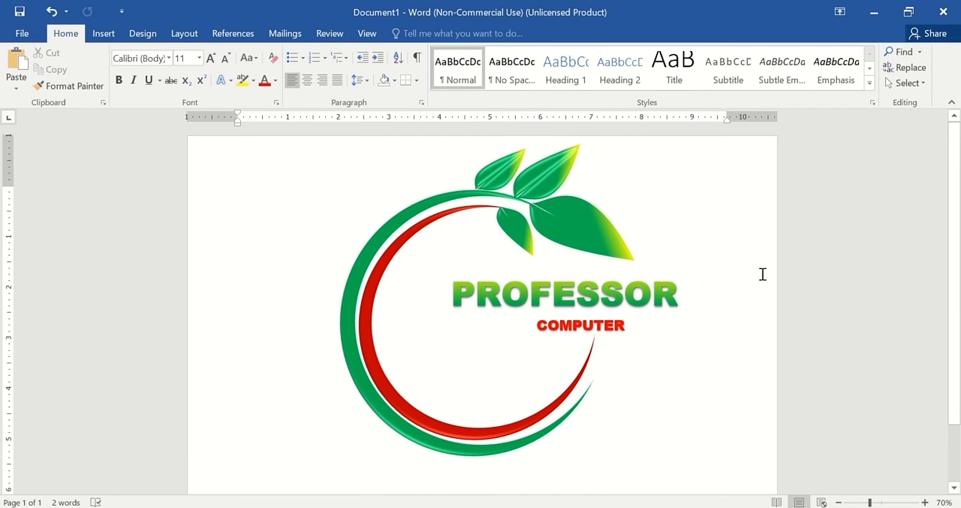
scroll(762, 273, "up", 4)
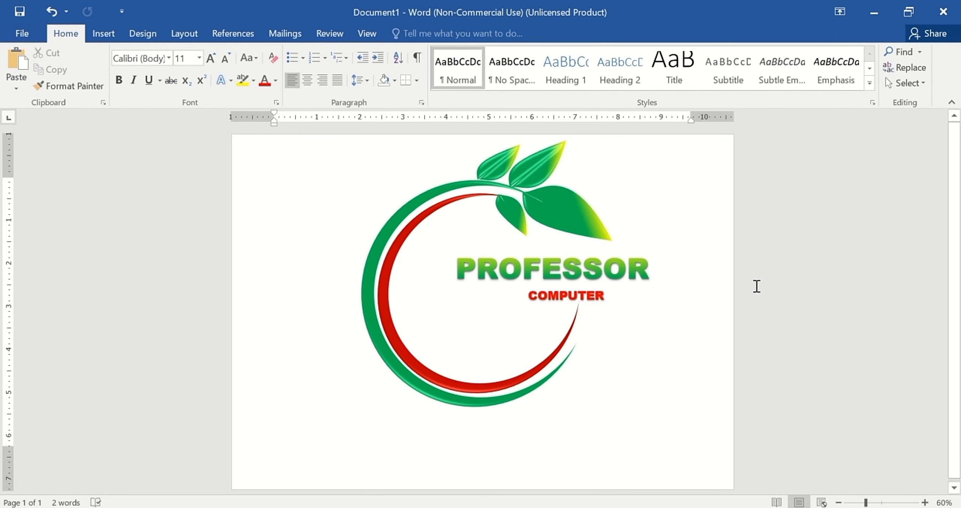
key("ctrl+p")
scroll(762, 281, "up", 2)
scroll(769, 262, "down", 5)
Save the document to the Desktop under the file name GO, choosing a different file type from Word Document
left_click(27, 34)
key("ctrl+s")
double_click(155, 148)
scroll(83, 129, "up", 2)
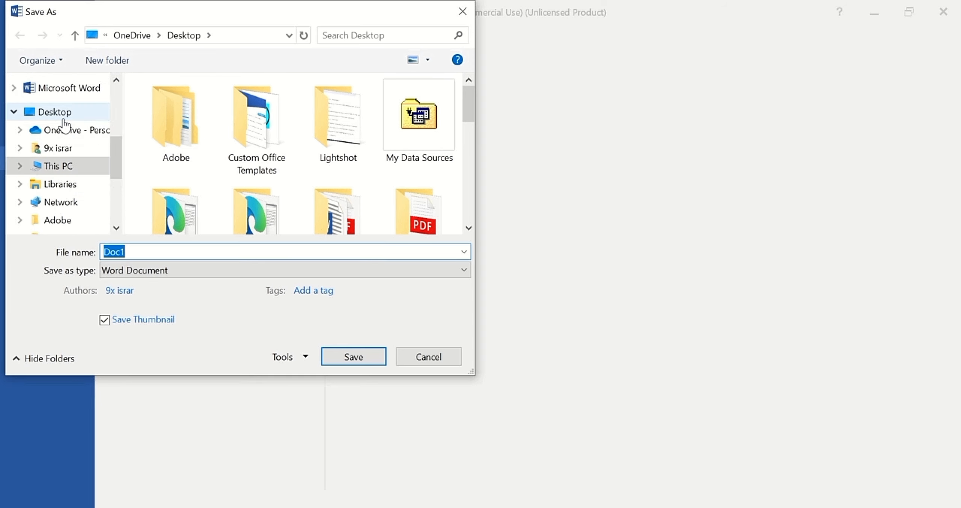
left_click(56, 111)
left_click(284, 270)
left_click(128, 358)
type("GO")
key("Return")
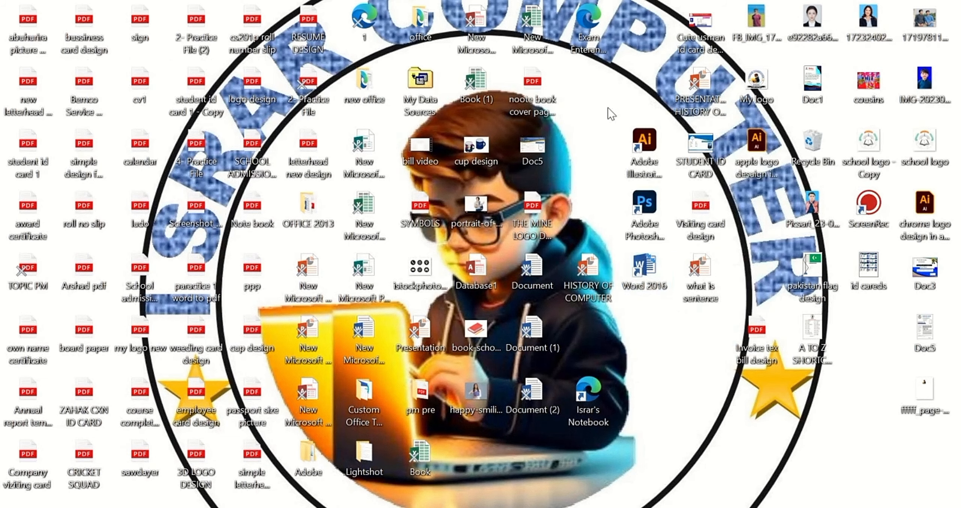
right_click(609, 108)
left_click(826, 244)
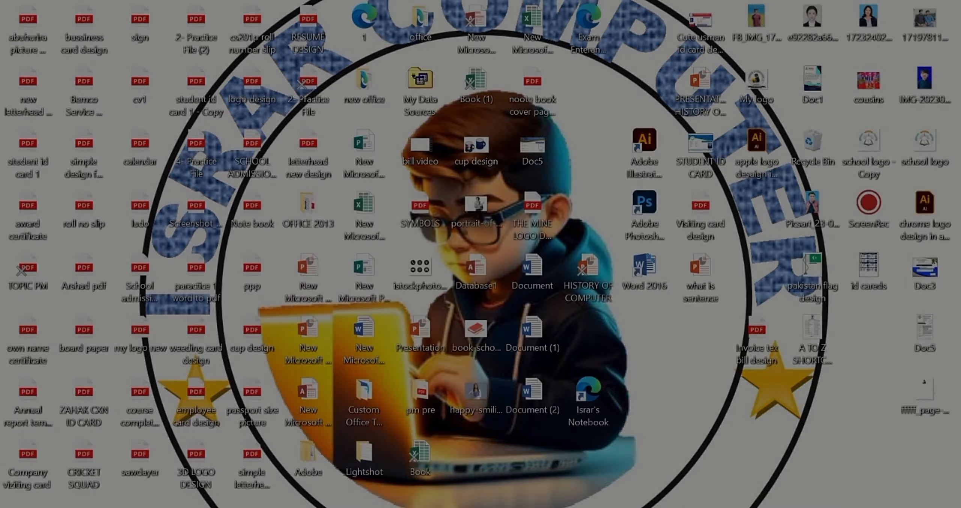